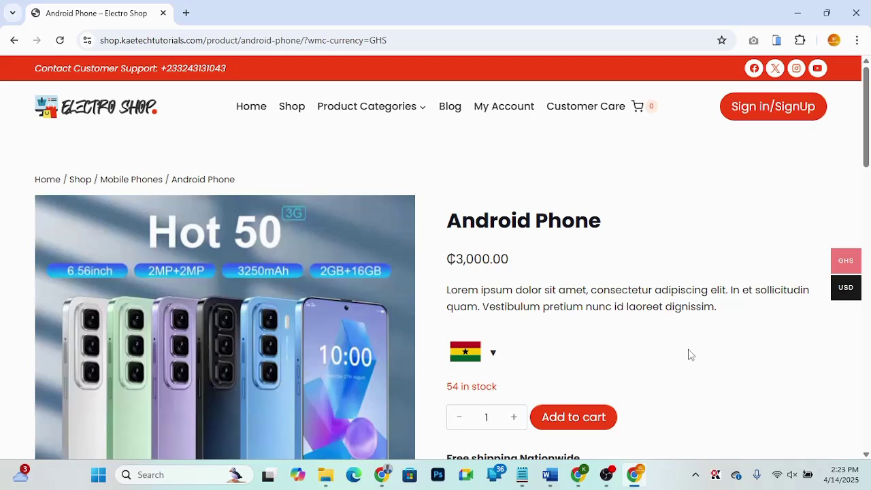
Step: Switch the Android Phone product page's currency to United States dollars using the flag selector beside the product details
scroll(690, 353, down, 2)
mouse_move(835, 273)
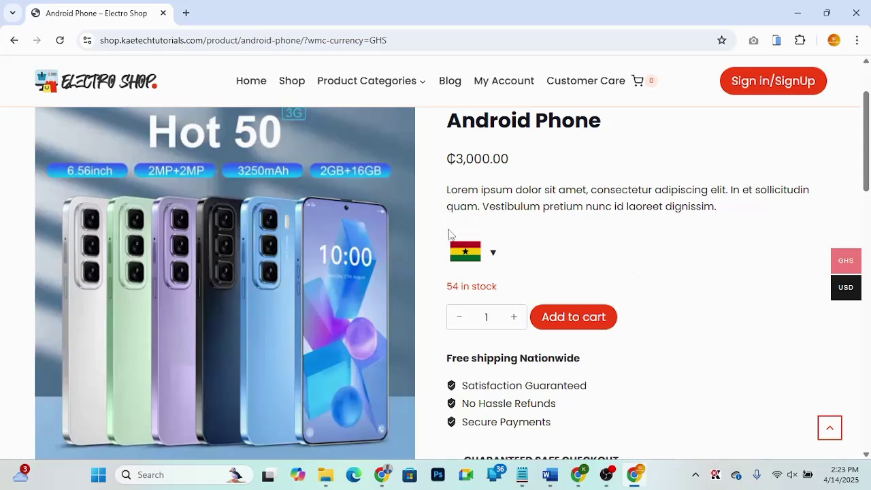
mouse_move(466, 253)
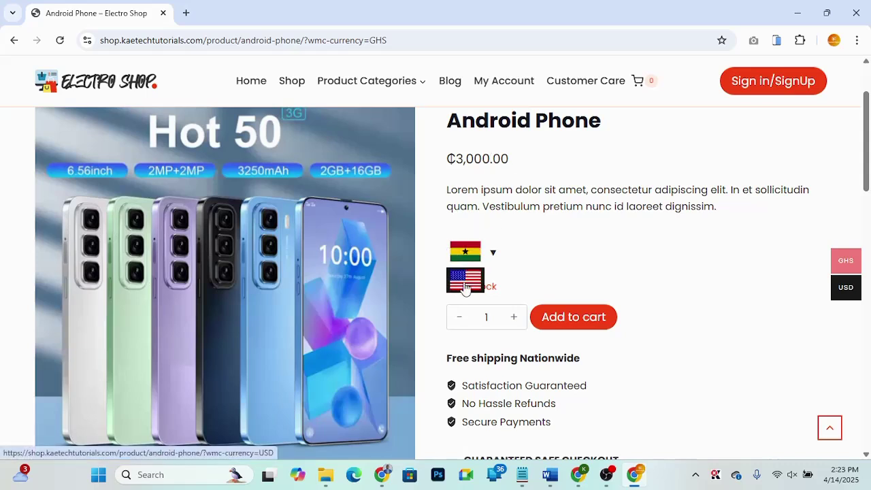
click(466, 285)
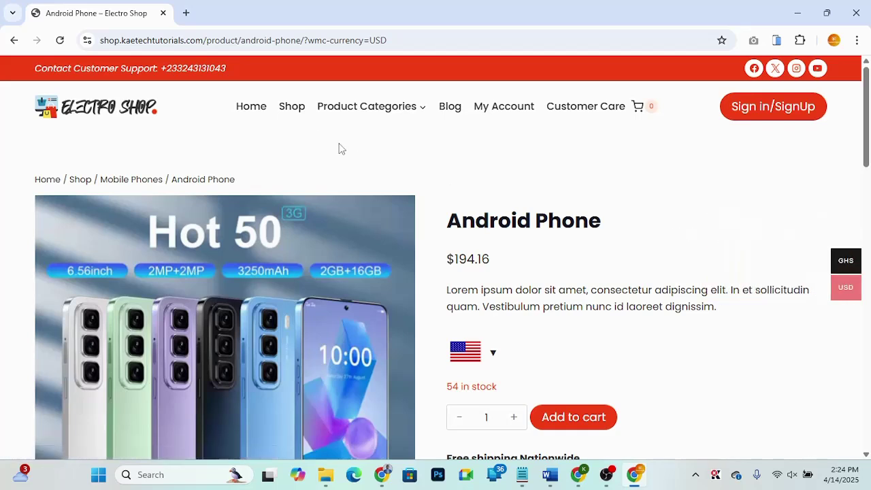
Step: Open the store's Shop page with USD as the currency and look through the product listings
click(294, 112)
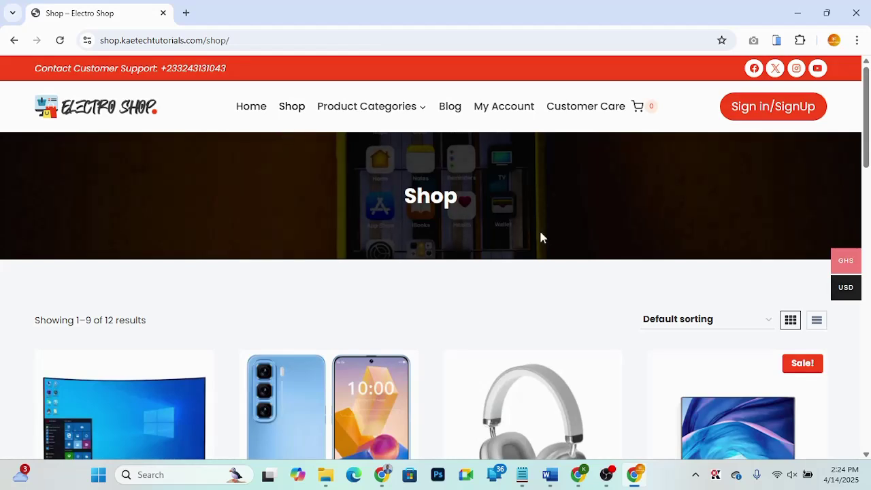
mouse_move(850, 274)
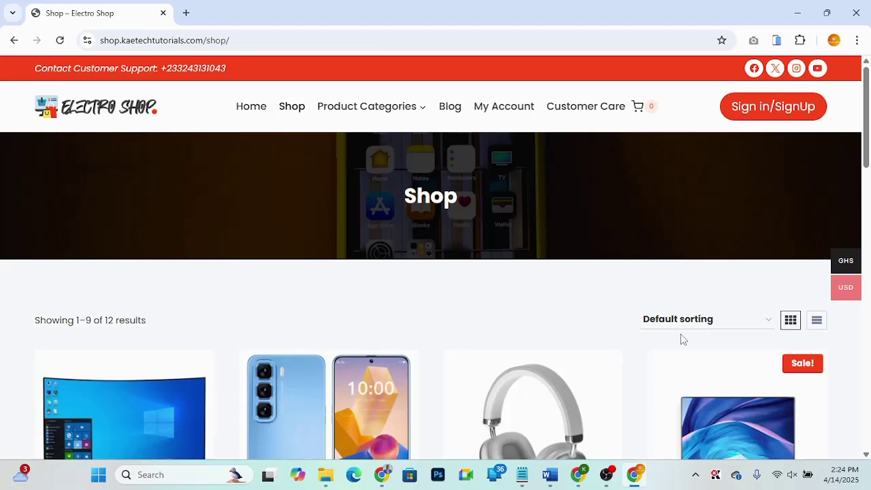
scroll(680, 337, down, 1)
scroll(559, 340, down, 3)
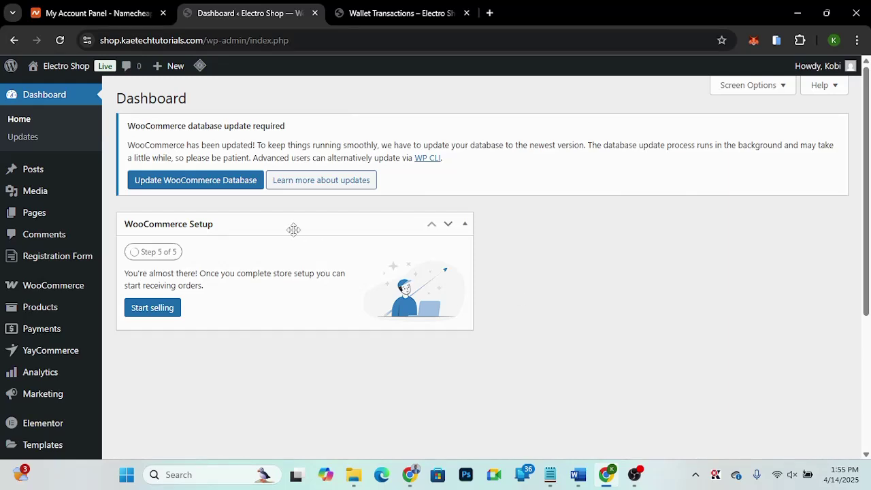
Step: Search for new WordPress plugins with the phrase "multi currency for woocommerce" in the site's admin dashboard
mouse_move(74, 375)
scroll(27, 409, down, 3)
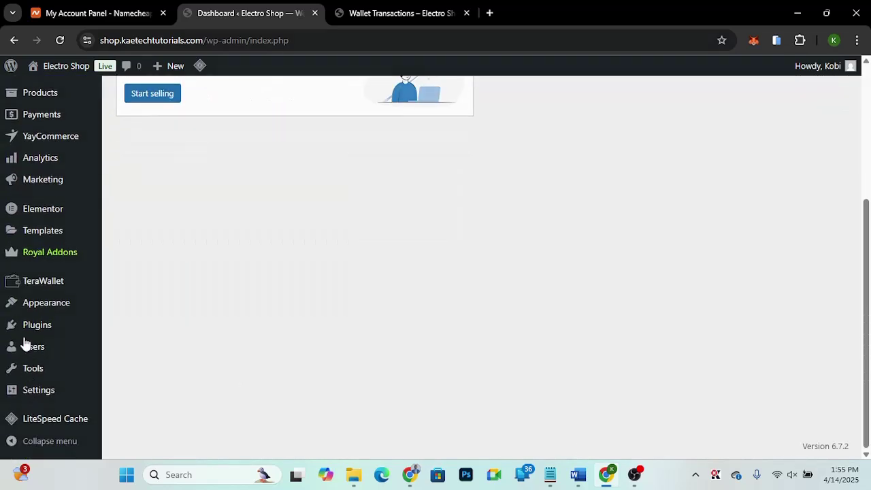
mouse_move(37, 329)
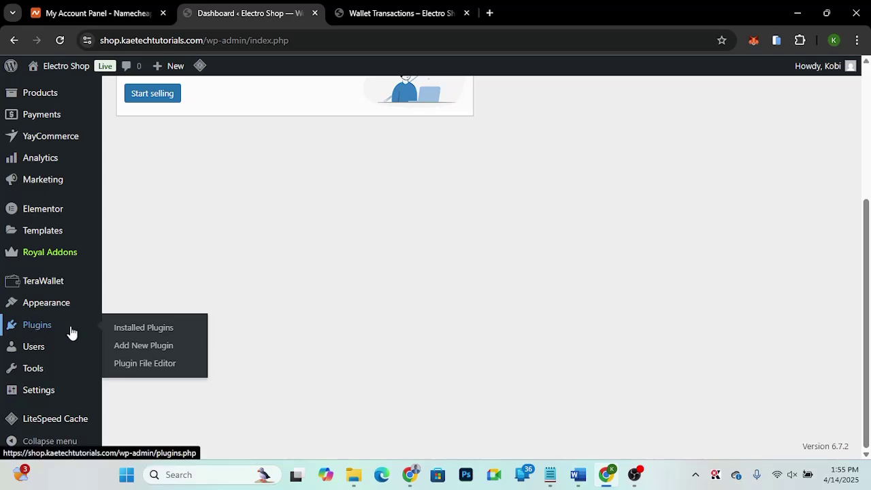
click(151, 347)
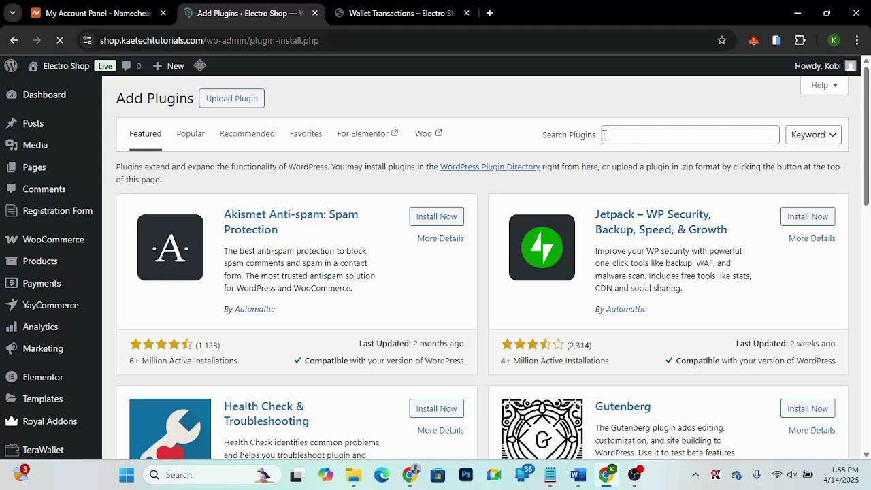
click(615, 135)
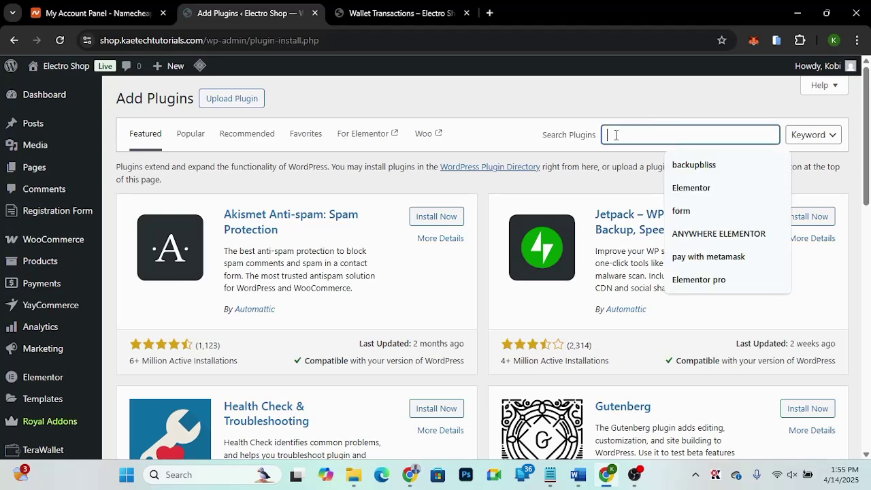
text(multi currency for woocommerce)
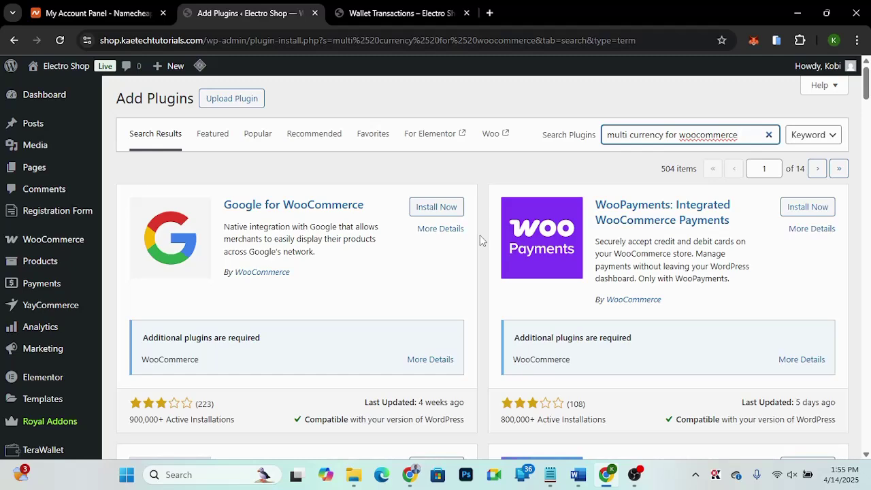
Step: Install and activate the CURCY – Multi Currency for WooCommerce plugin by VillaTheme
scroll(480, 240, down, 3)
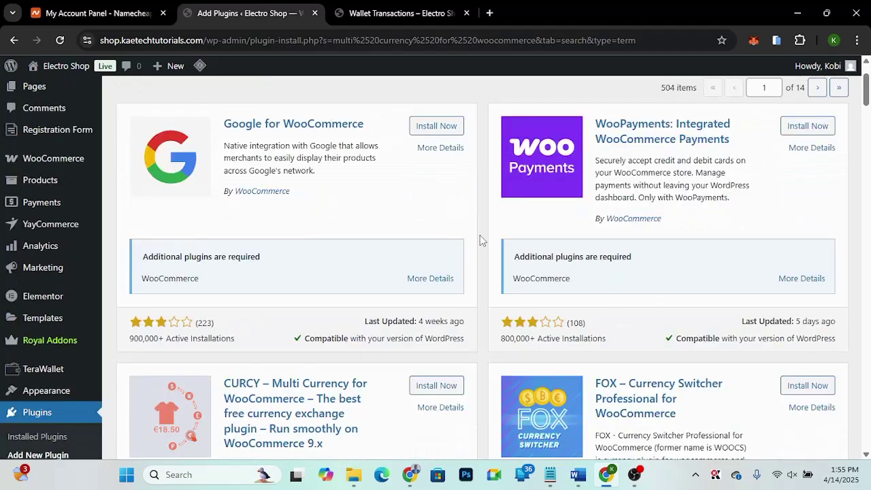
scroll(481, 240, down, 1)
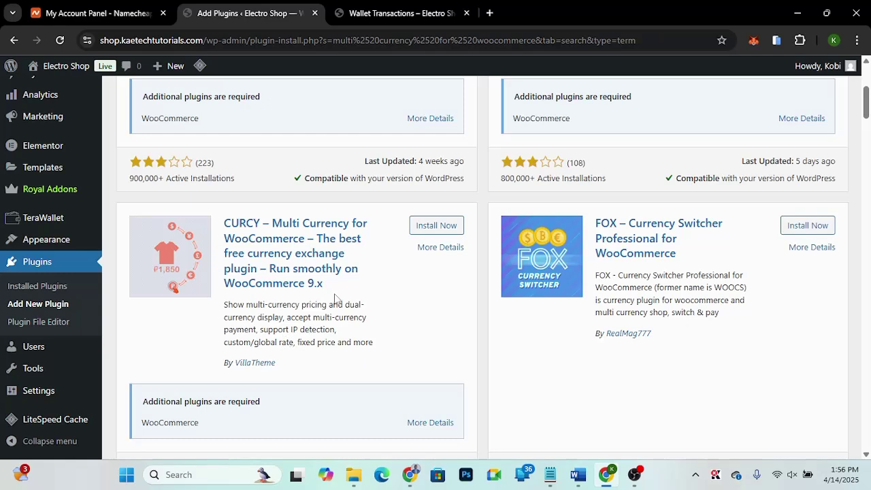
click(434, 227)
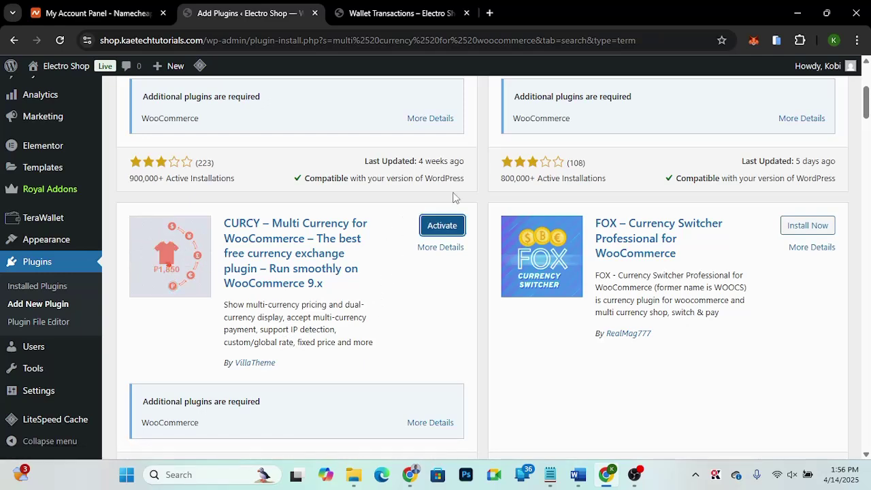
click(436, 229)
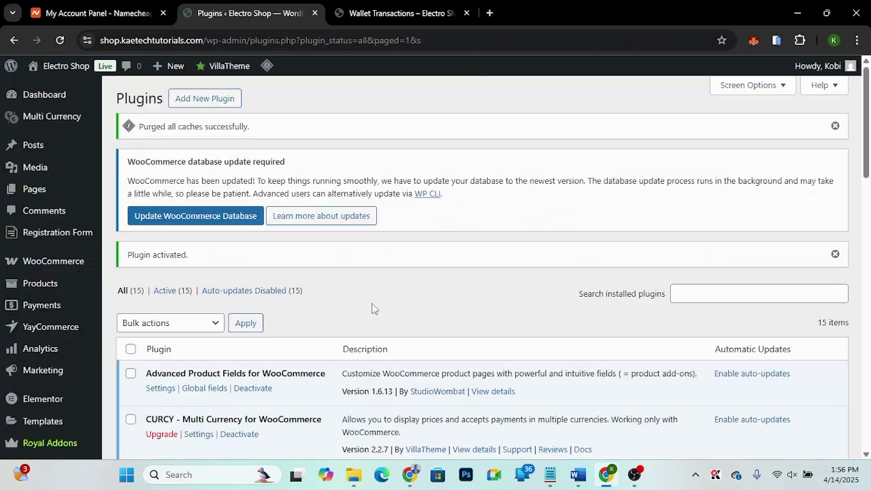
Step: Open the settings of the CURCY - Multi Currency for WooCommerce plugin from the installed plugins list
scroll(372, 309, down, 2)
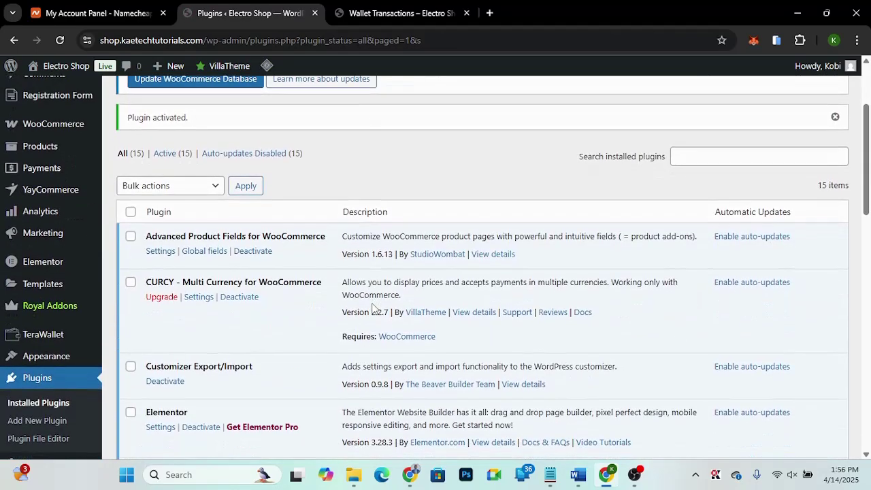
scroll(372, 308, down, 1)
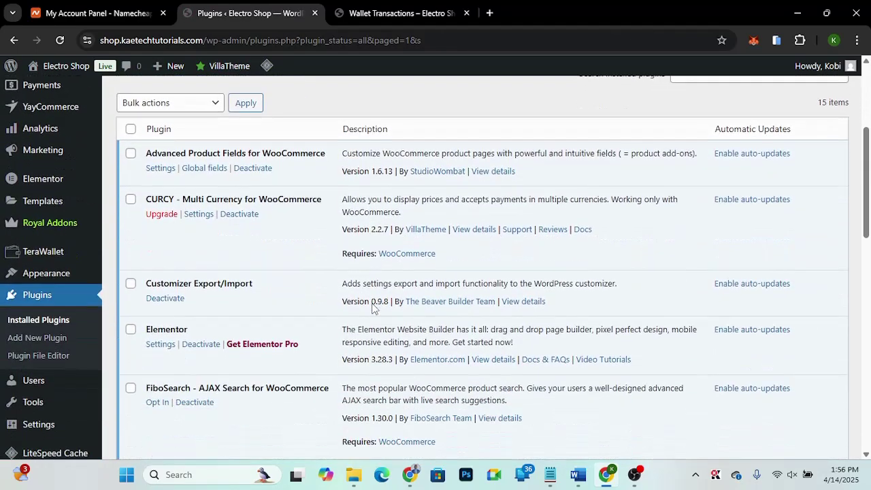
click(199, 214)
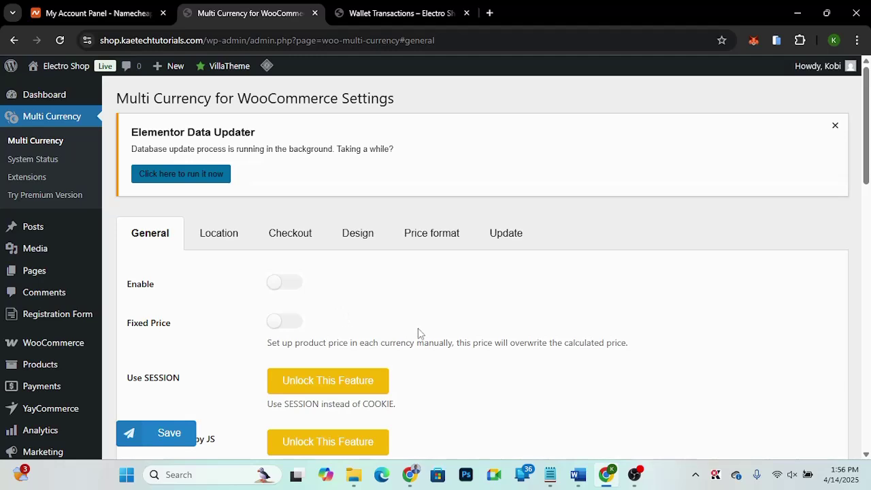
Step: Keep GHS-Ghana cedi as the default currency in Currency Options, with the symbol position Left $99
scroll(541, 342, down, 3)
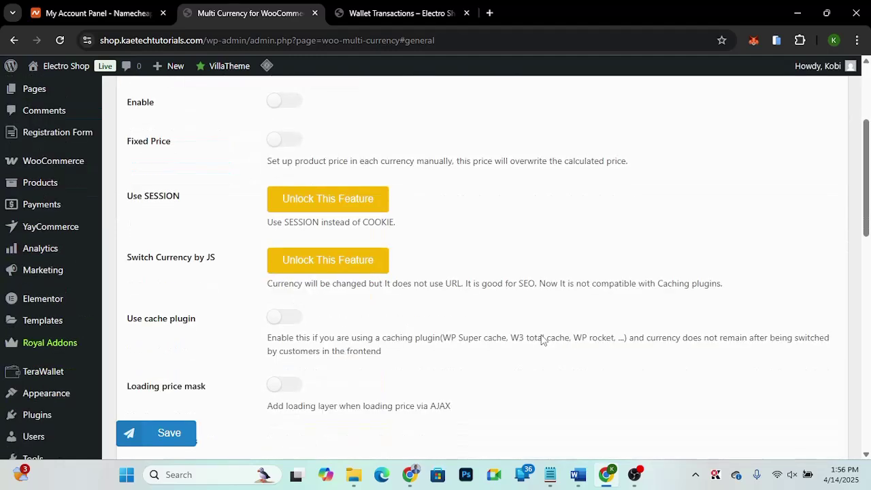
scroll(540, 341, up, 1)
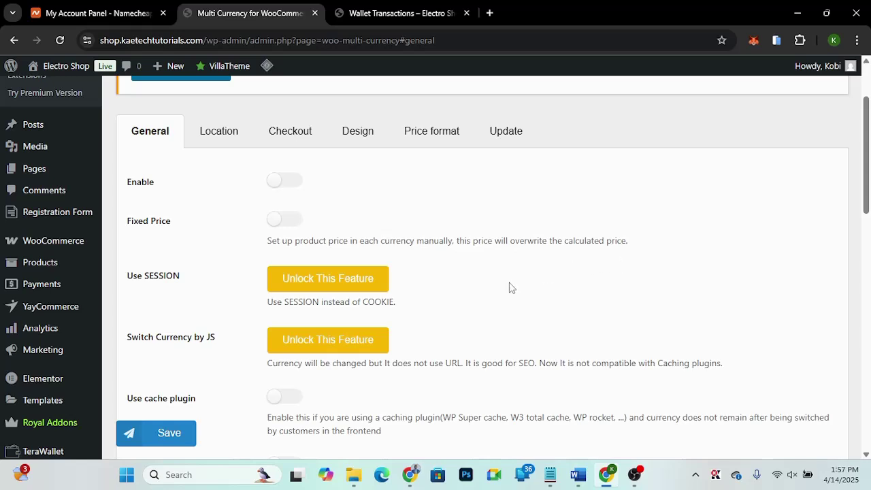
scroll(474, 297, down, 3)
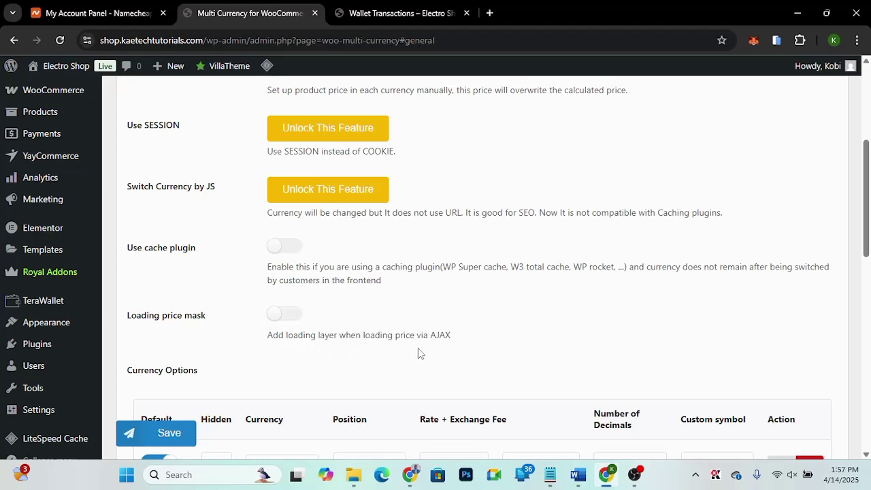
scroll(389, 361, down, 3)
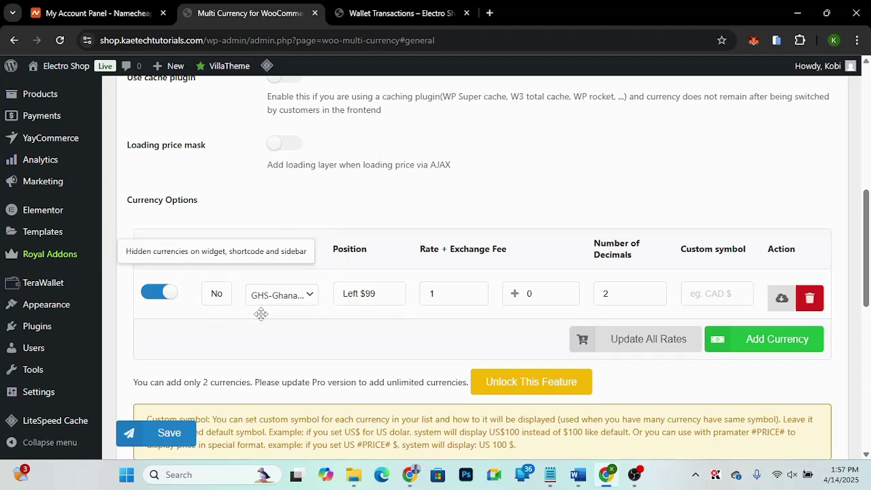
click(292, 308)
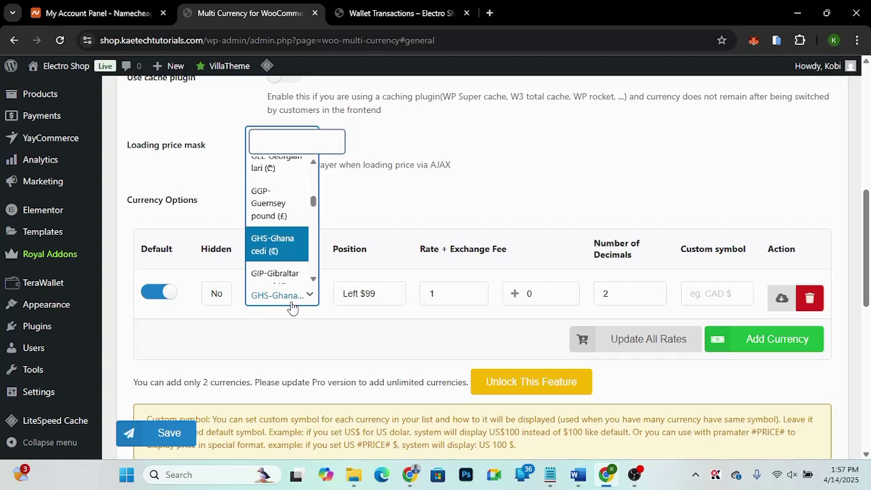
click(283, 249)
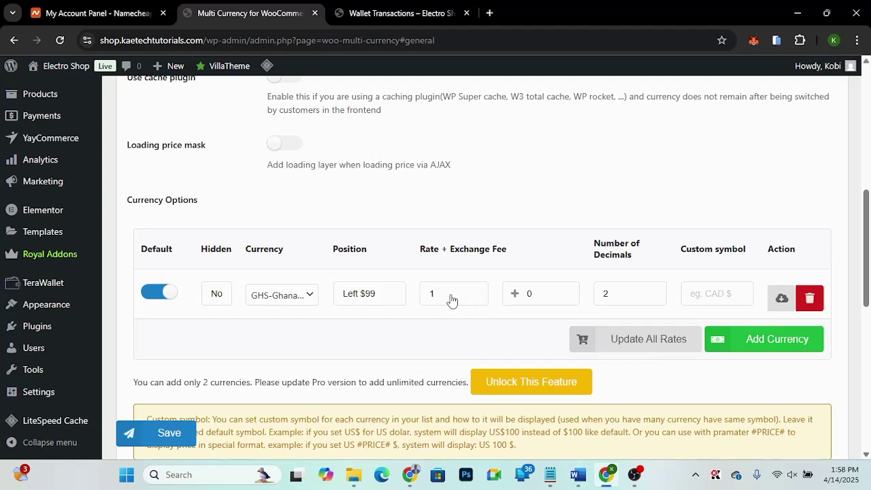
key(space)
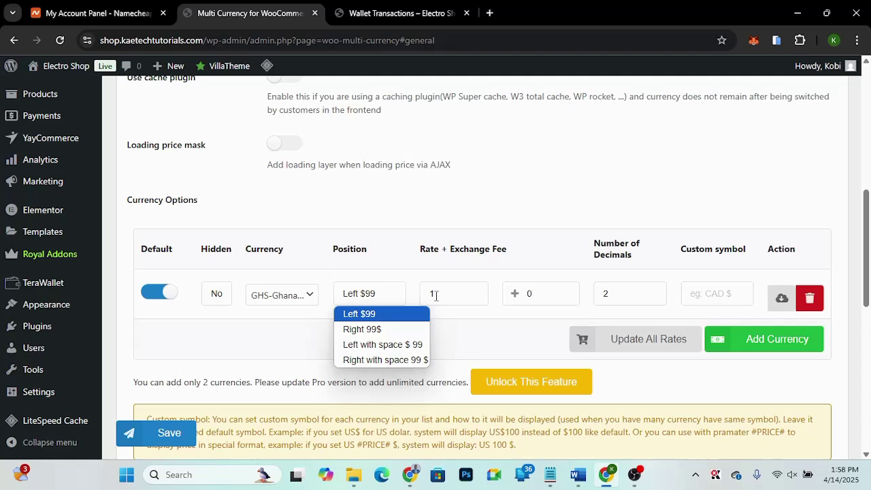
click(386, 298)
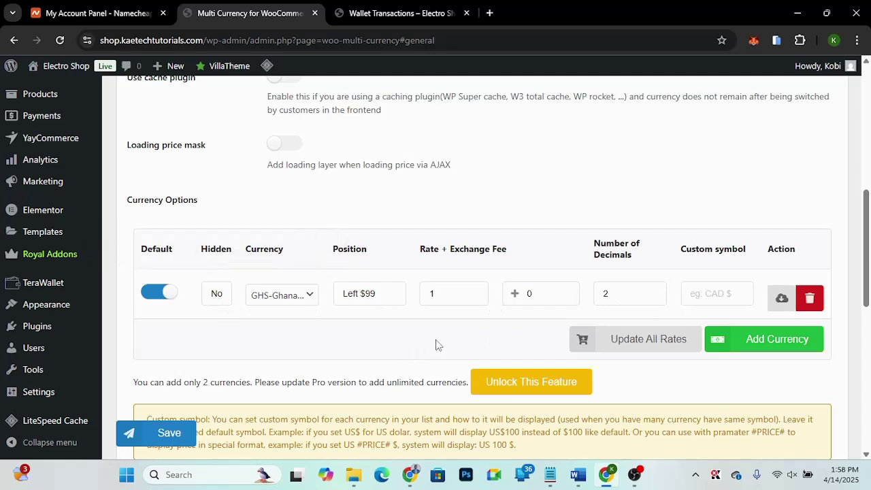
Step: Add a second currency row to Currency Options and set it to USD-United States (US) dollar
scroll(435, 345, down, 1)
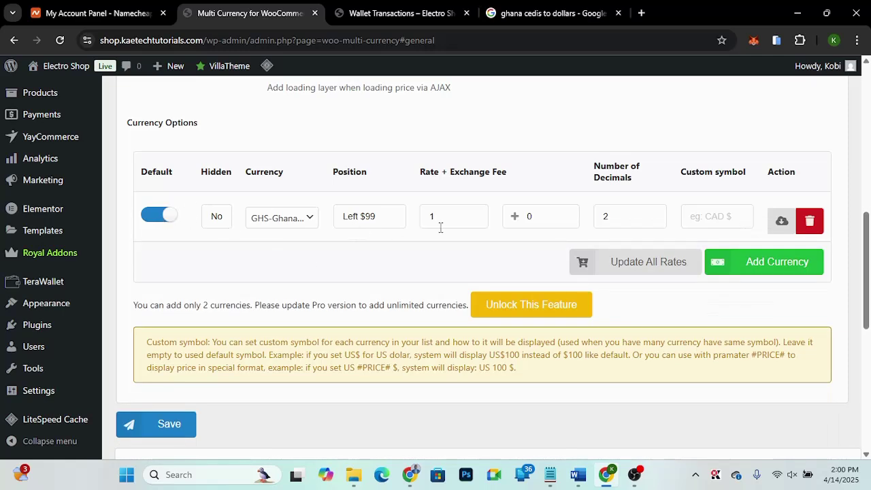
mouse_move(516, 216)
click(763, 262)
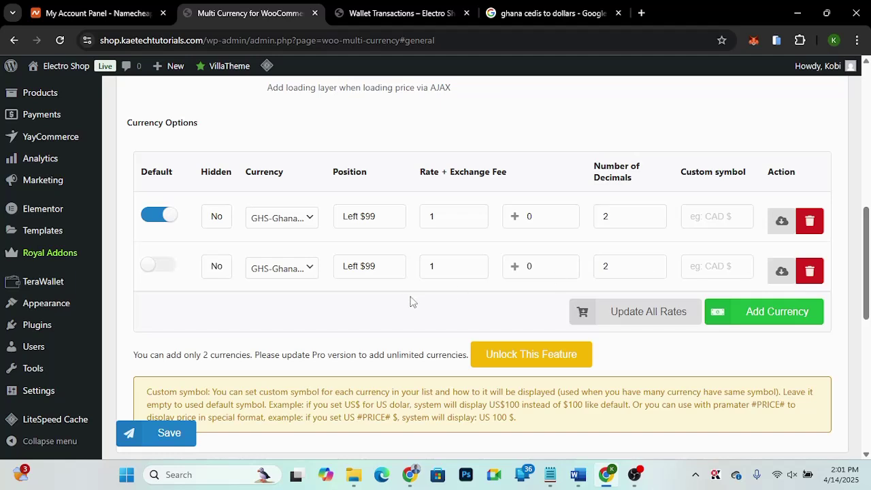
click(282, 269)
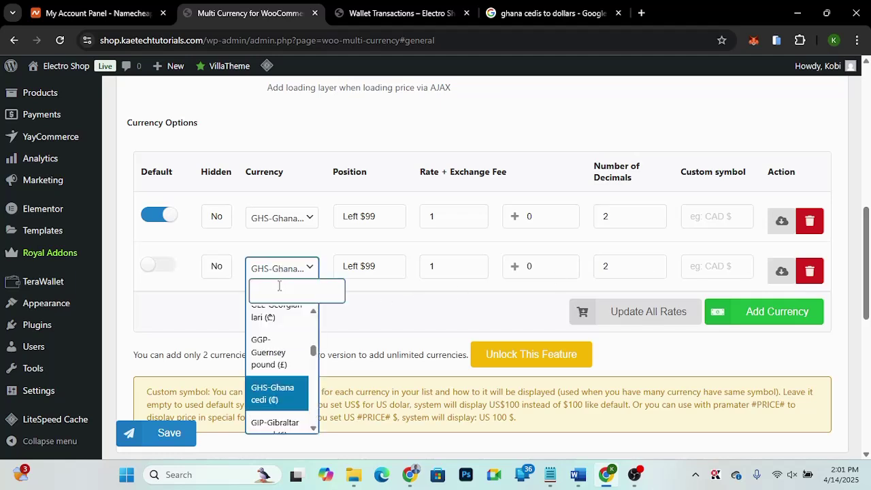
text(usd)
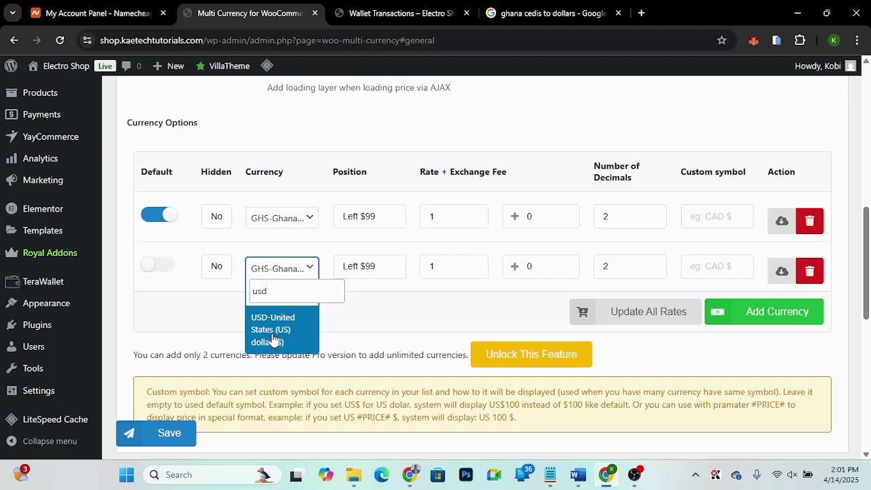
click(272, 329)
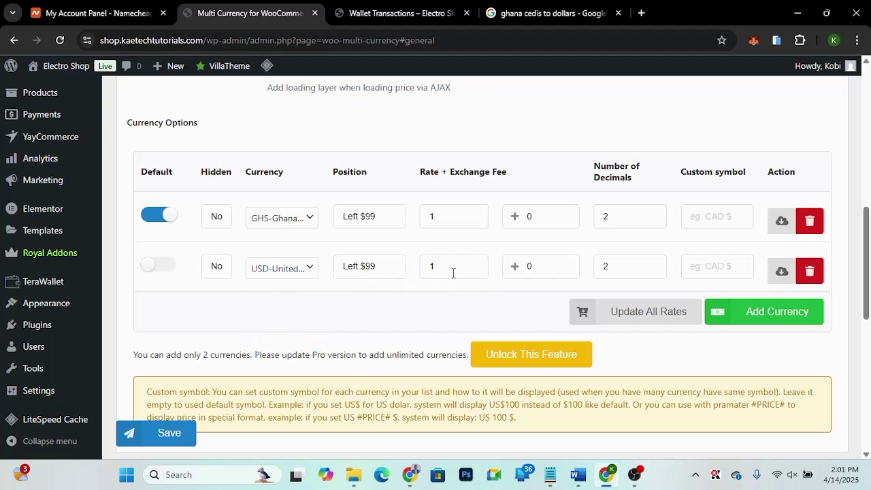
Step: Fetch the exchange rate for the USD row and try to add a third currency
click(780, 271)
click(766, 318)
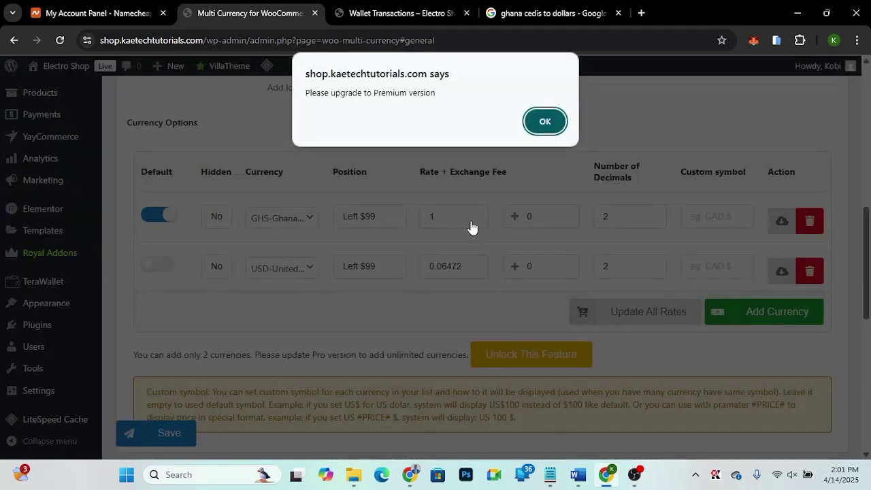
click(544, 121)
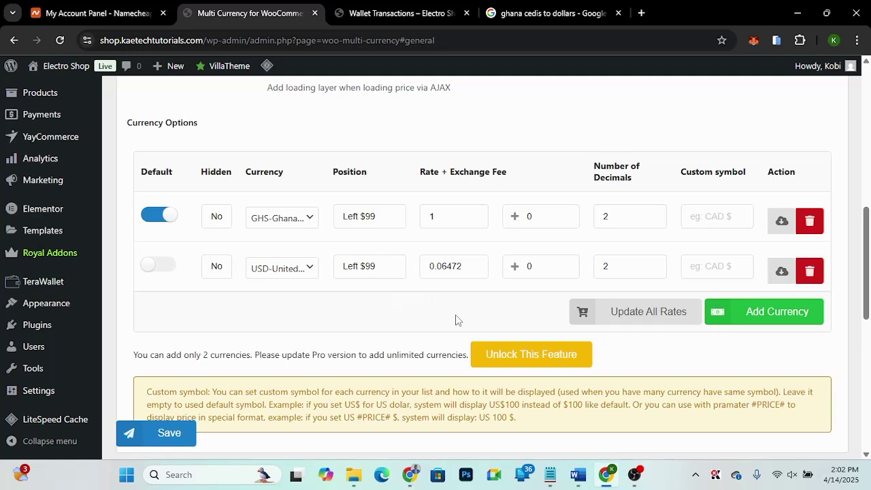
scroll(457, 319, down, 1)
scroll(457, 319, down, 3)
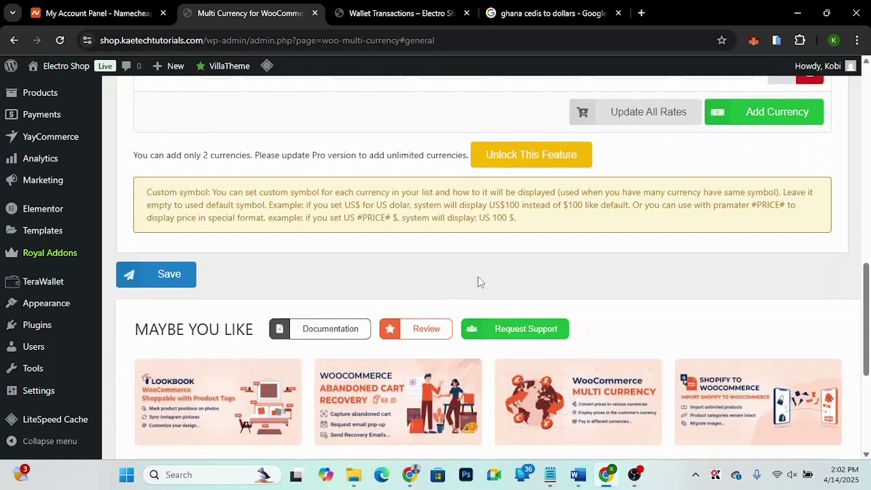
scroll(477, 276, down, 1)
scroll(477, 277, down, 1)
scroll(478, 277, down, 1)
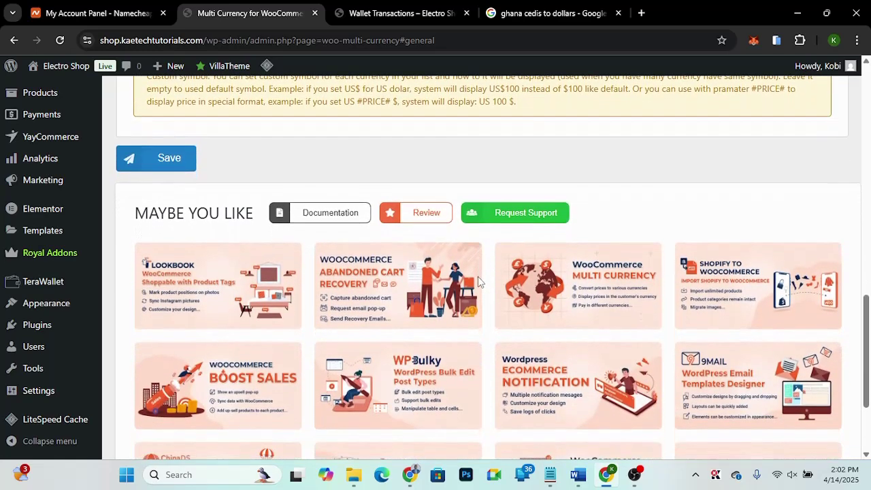
Step: Save the General settings with the GHS and USD currency rows
scroll(477, 276, down, 1)
scroll(478, 276, down, 1)
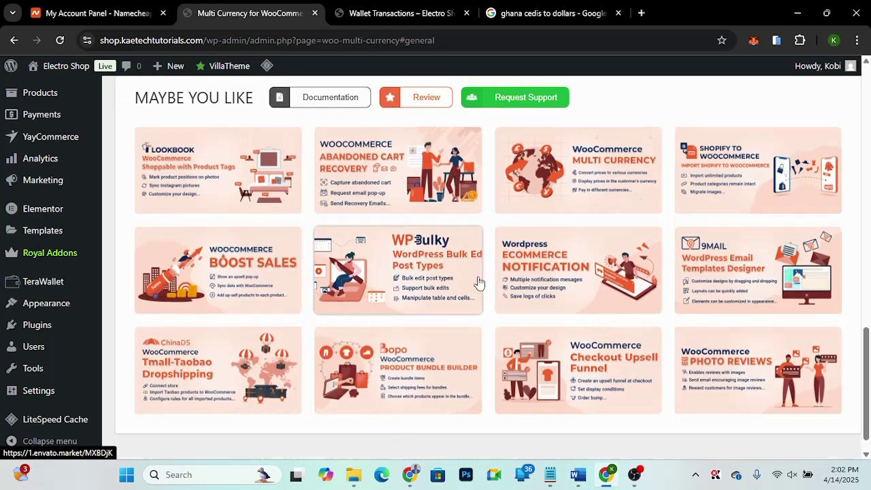
scroll(478, 281, down, 1)
scroll(479, 277, up, 8)
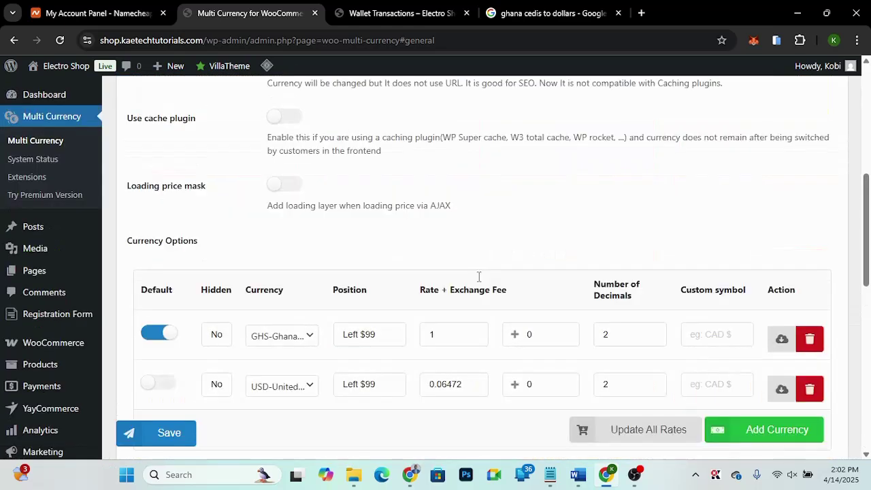
scroll(478, 276, up, 1)
click(155, 433)
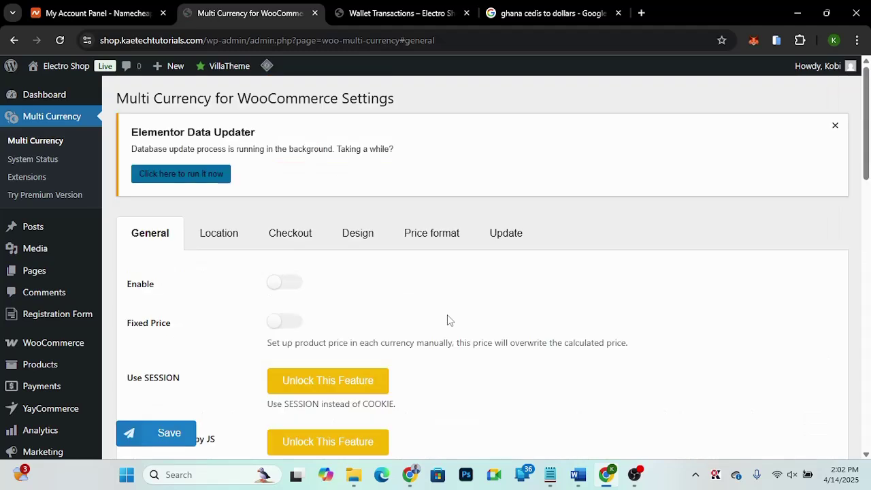
Step: Turn on the Enable and Use cache plugin options in the General settings
scroll(447, 320, down, 1)
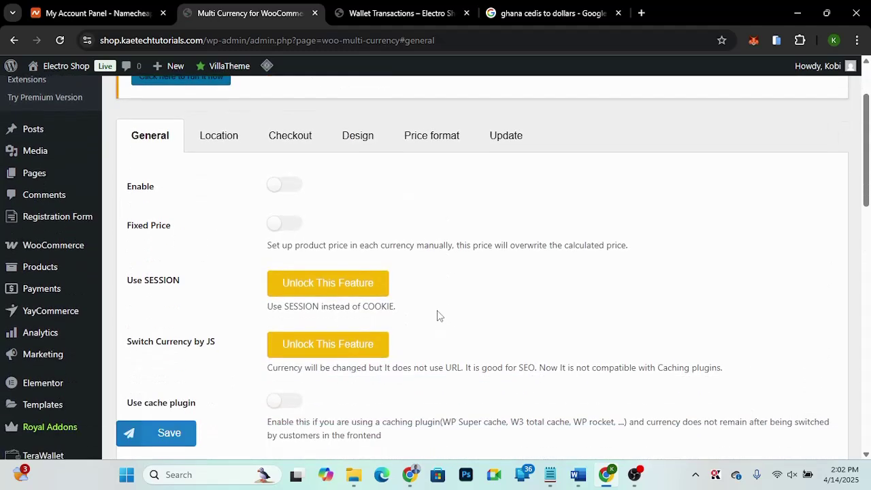
click(289, 193)
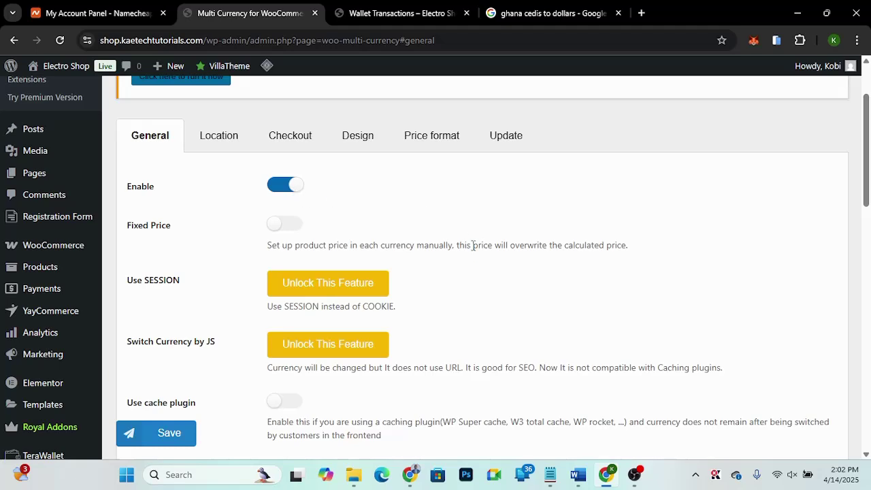
scroll(472, 245, down, 5)
scroll(472, 250, up, 3)
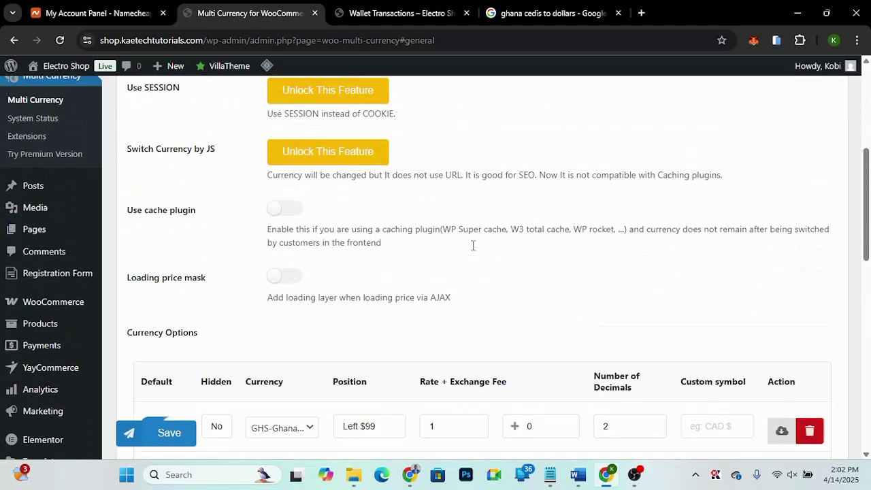
scroll(474, 251, down, 1)
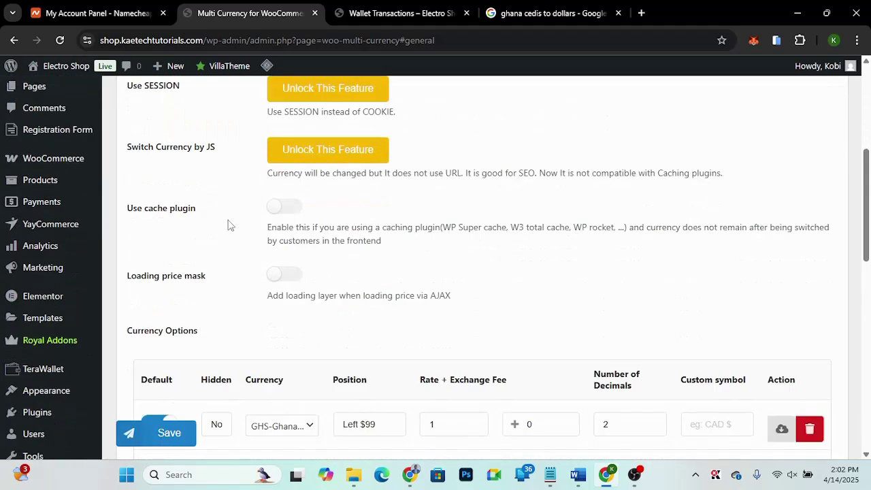
mouse_move(261, 73)
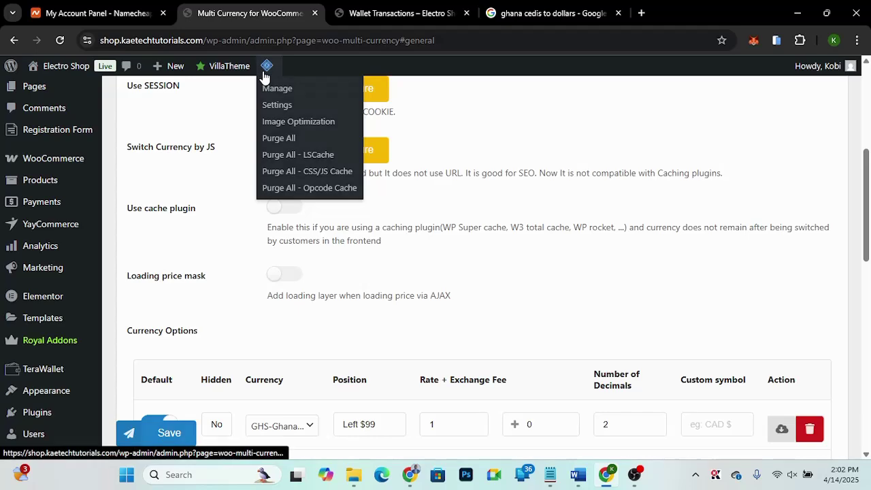
click(284, 213)
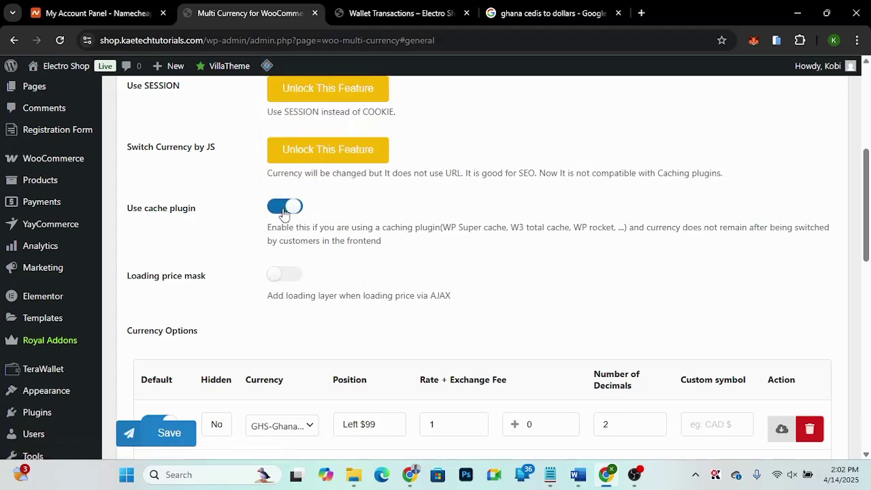
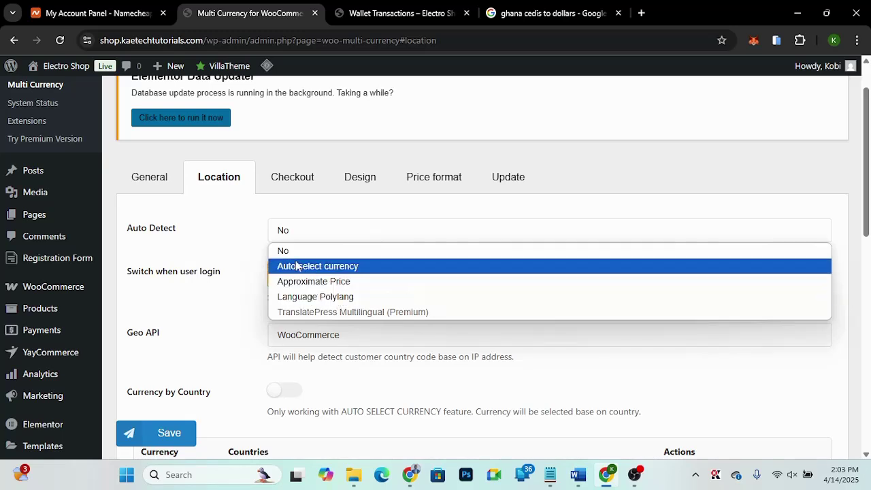
Step: Check the Auto Detect and Geo API choices in the Location settings, keeping No and WooCommerce
click(294, 233)
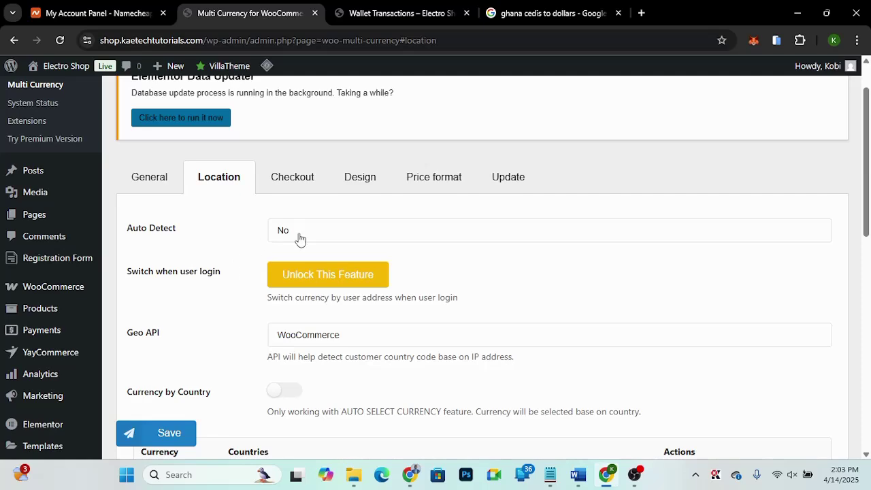
scroll(232, 319, down, 2)
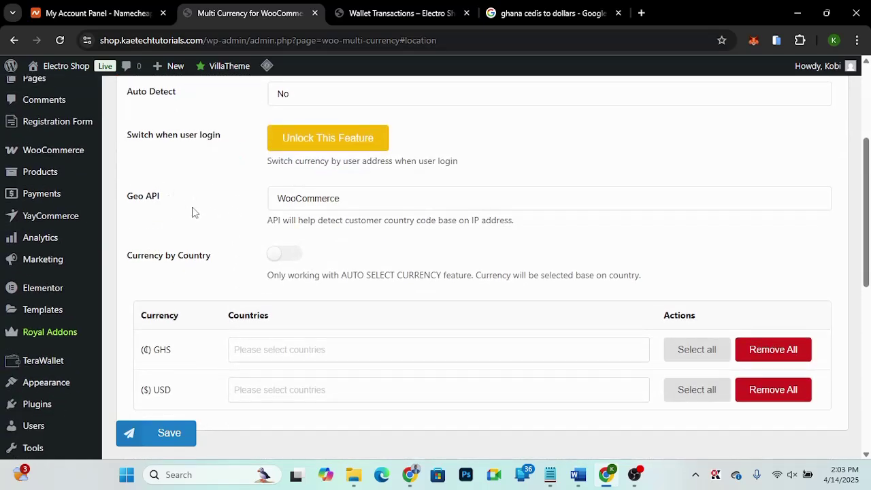
click(326, 198)
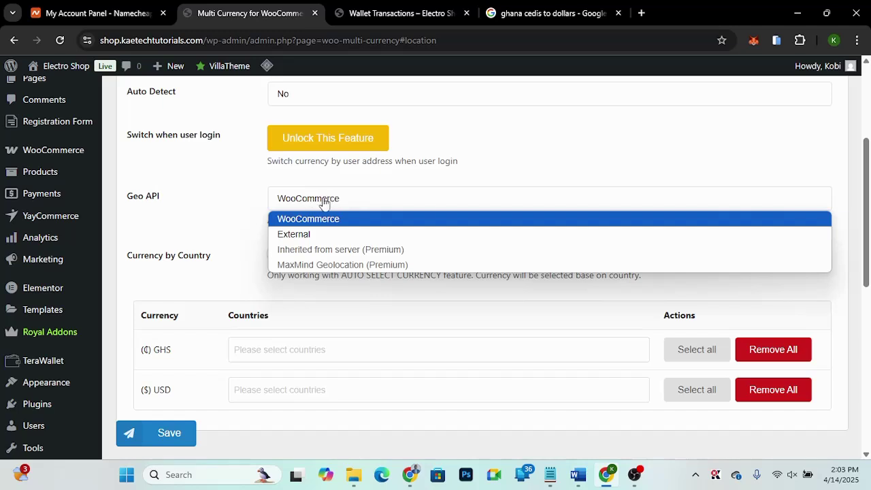
click(321, 201)
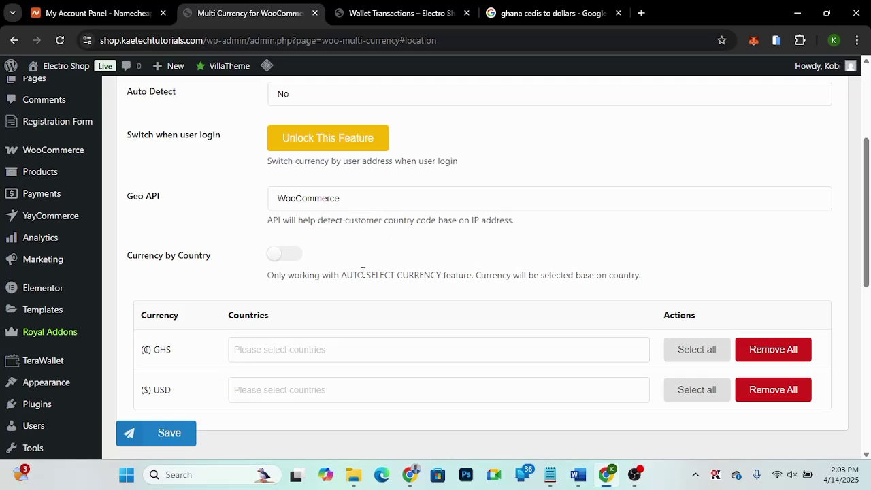
Step: Try enabling Currency by Country and check the Auto Detect choices it depends on
scroll(176, 305, down, 2)
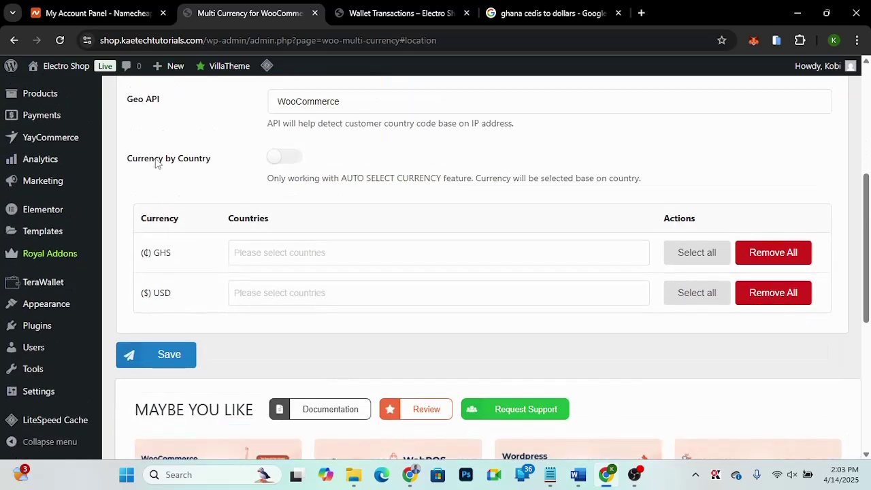
click(291, 159)
click(293, 161)
click(291, 162)
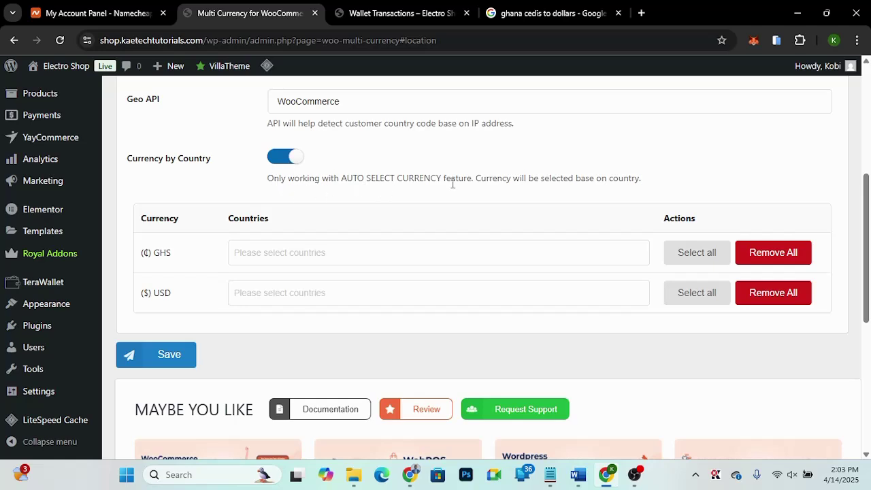
scroll(367, 163, up, 3)
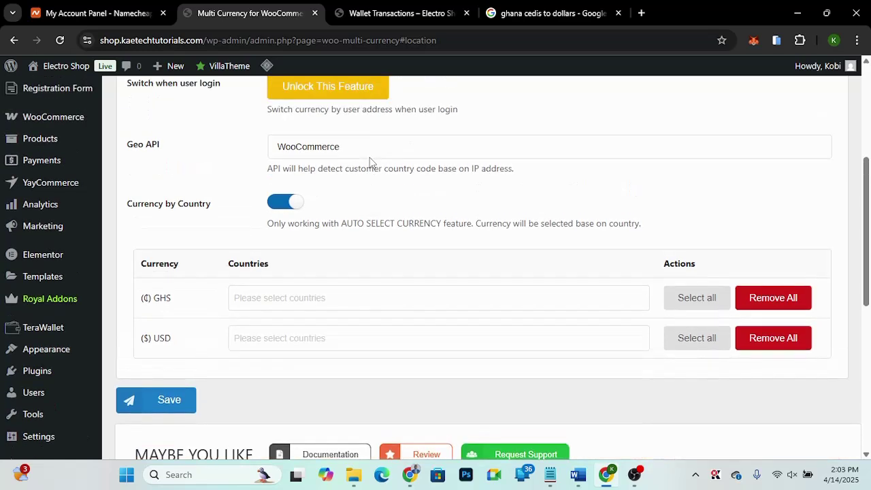
click(306, 193)
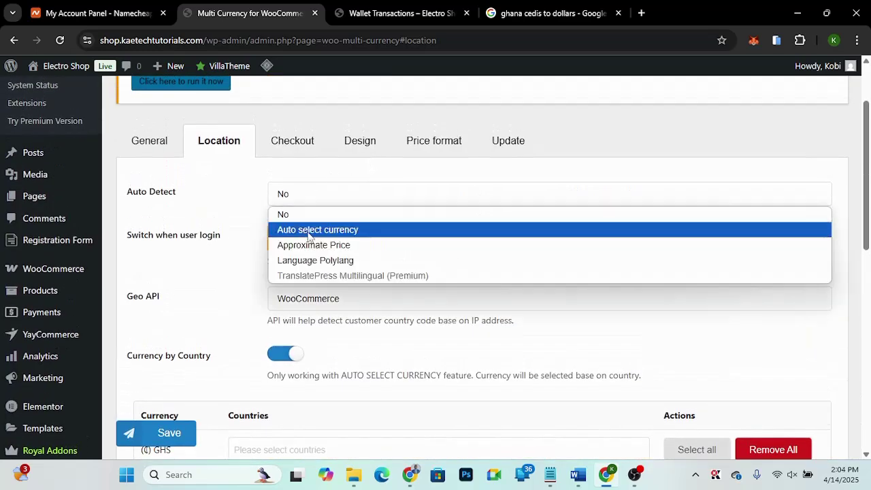
click(304, 198)
scroll(234, 336, down, 2)
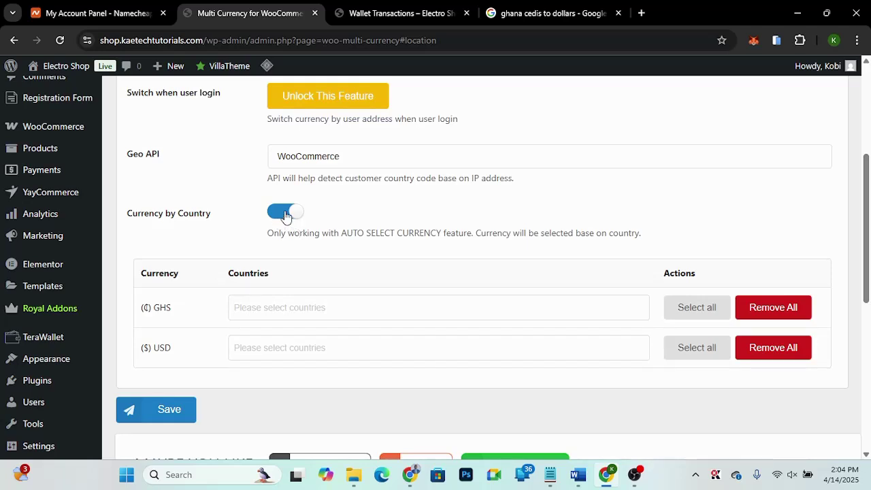
click(282, 216)
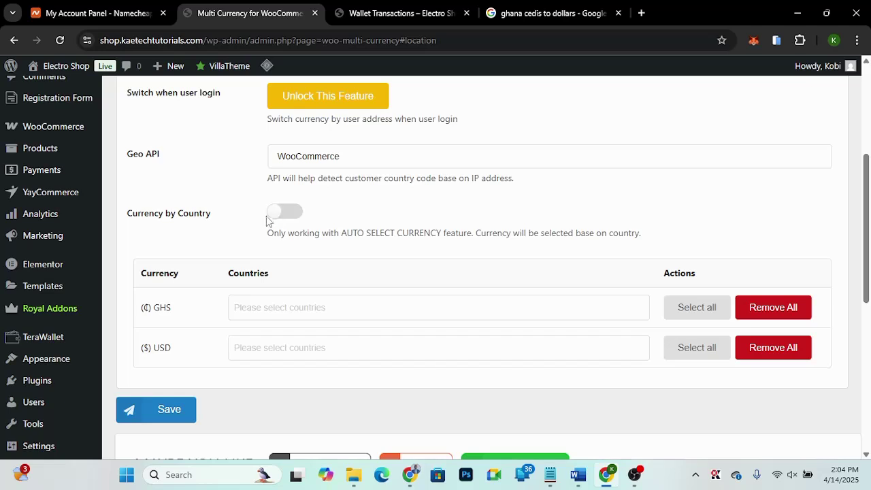
Step: Assign Ghana as the country for the GHS currency
scroll(335, 223, down, 1)
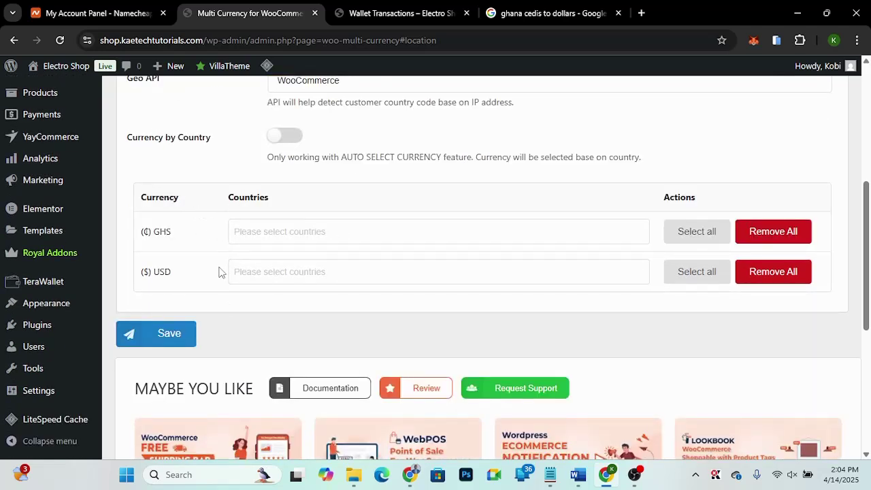
click(287, 232)
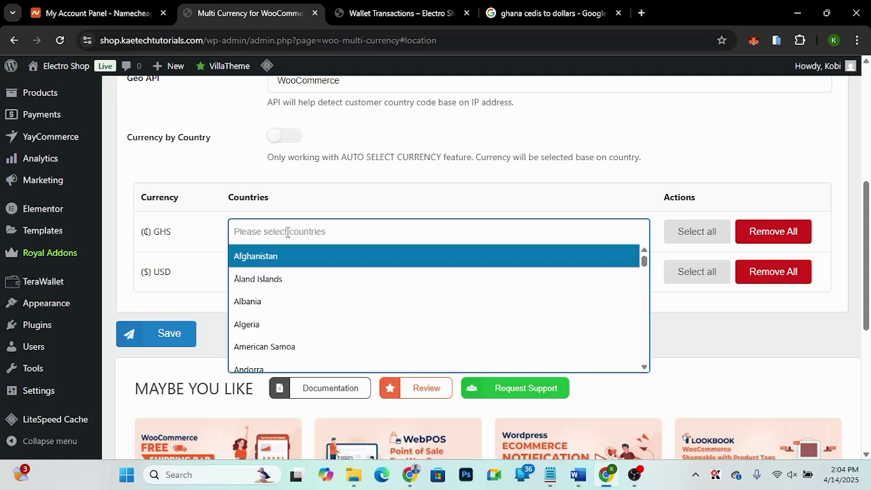
text(Ghana)
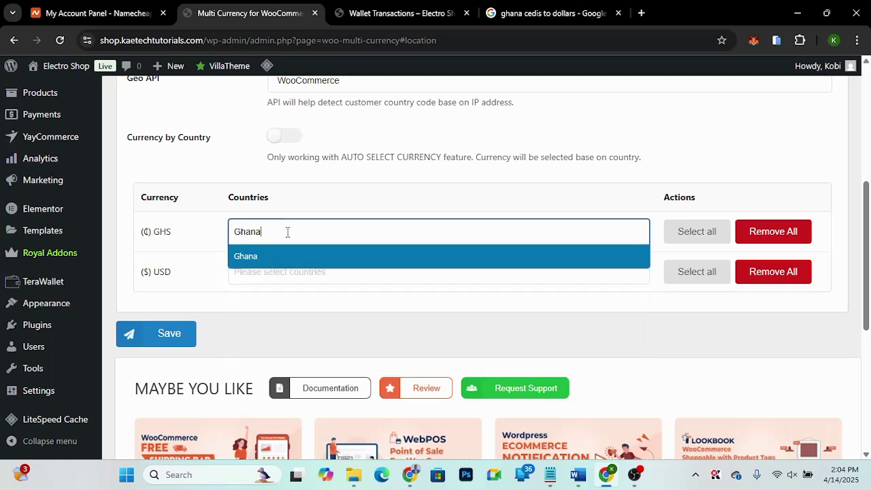
click(269, 257)
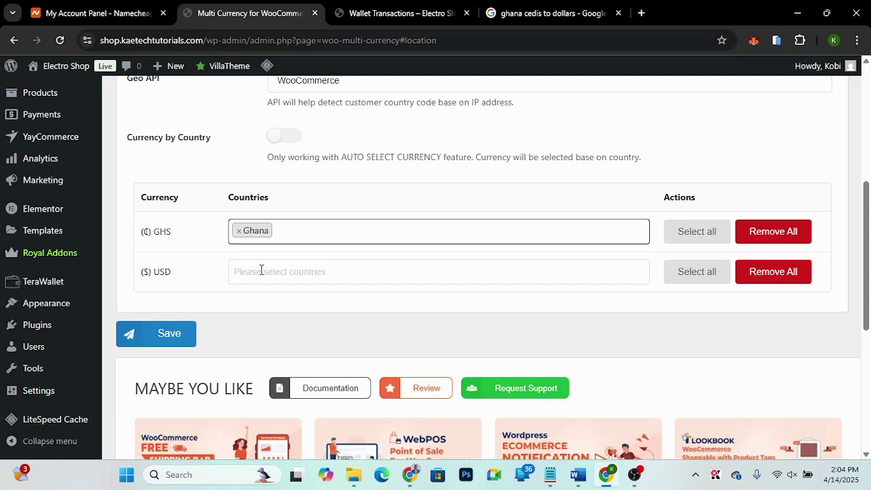
Step: Try assigning only United States (US) to the USD currency
click(261, 271)
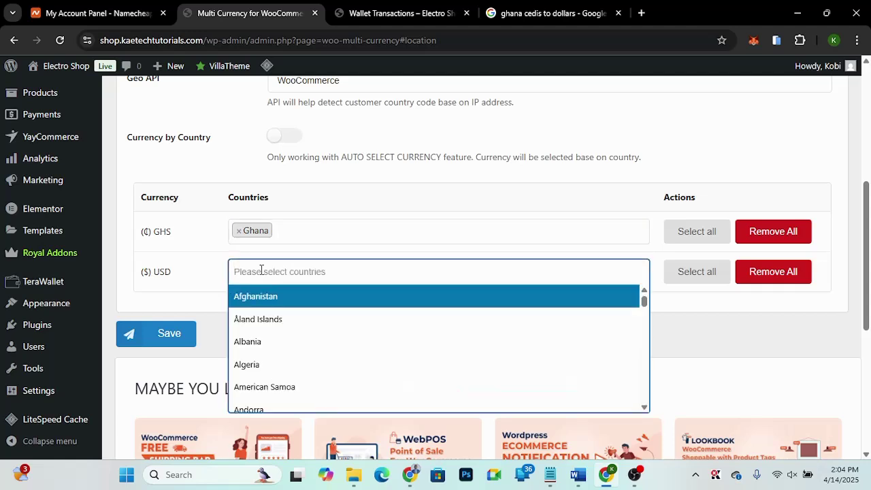
text(United)
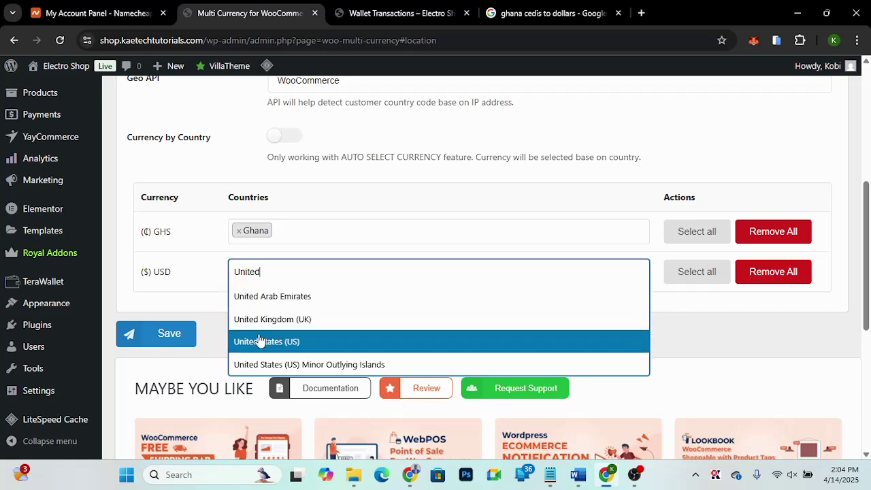
click(260, 341)
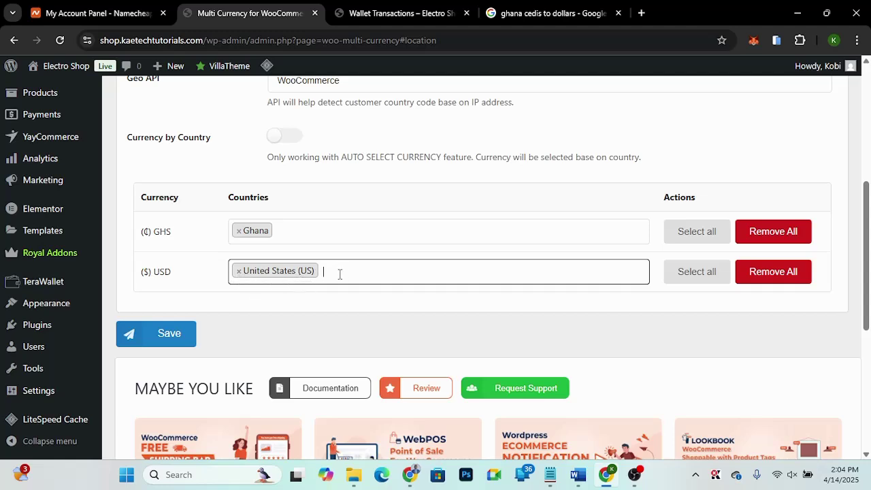
click(239, 271)
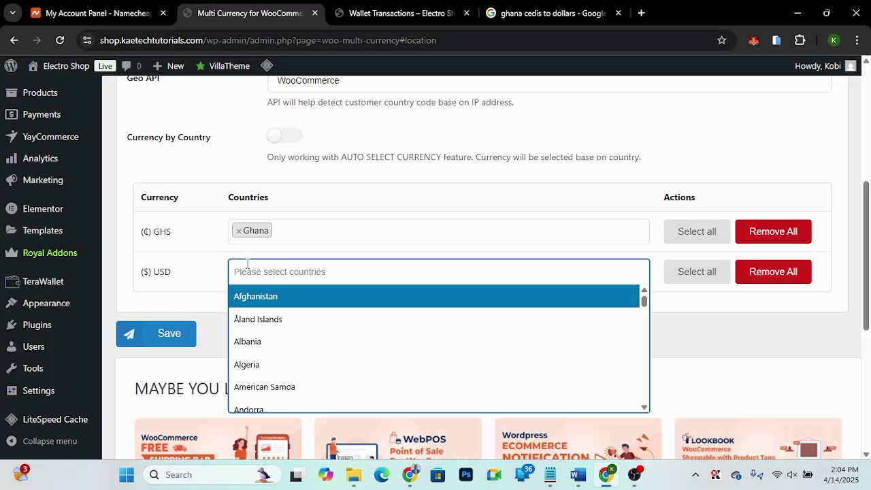
Step: Assign all countries to the USD currency and try to remove Ghana from its list
click(674, 280)
scroll(365, 339, down, 3)
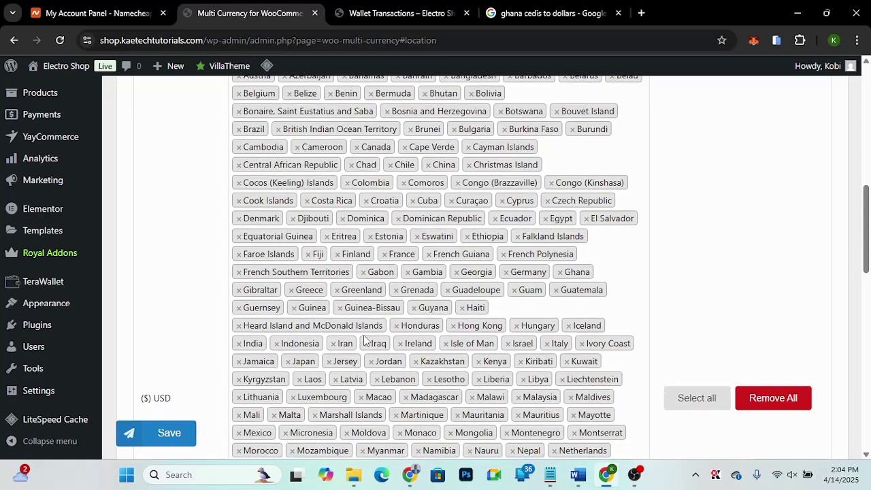
scroll(365, 339, down, 1)
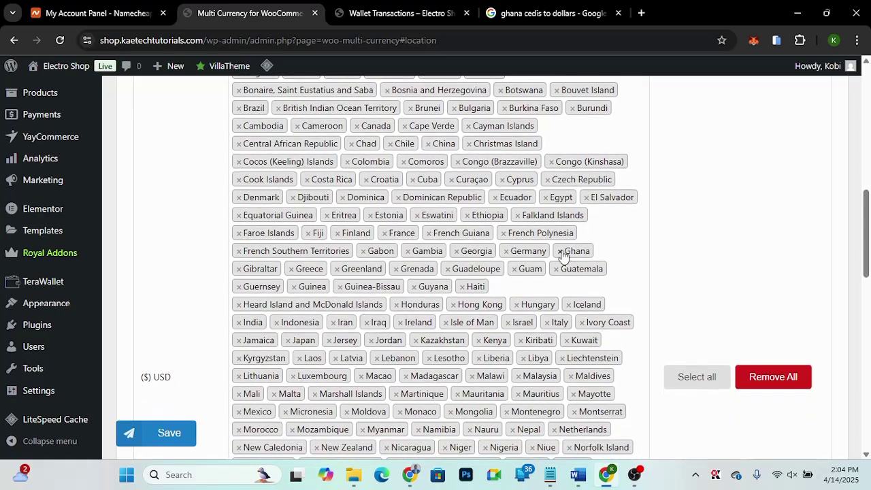
click(560, 251)
click(143, 241)
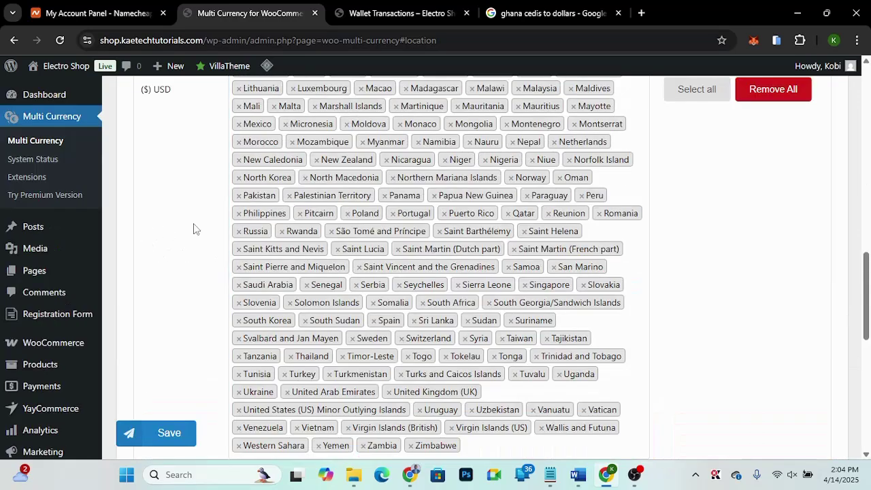
Step: Check the country lists for GHS and USD and save the Location settings
scroll(231, 231, up, 3)
scroll(245, 233, up, 4)
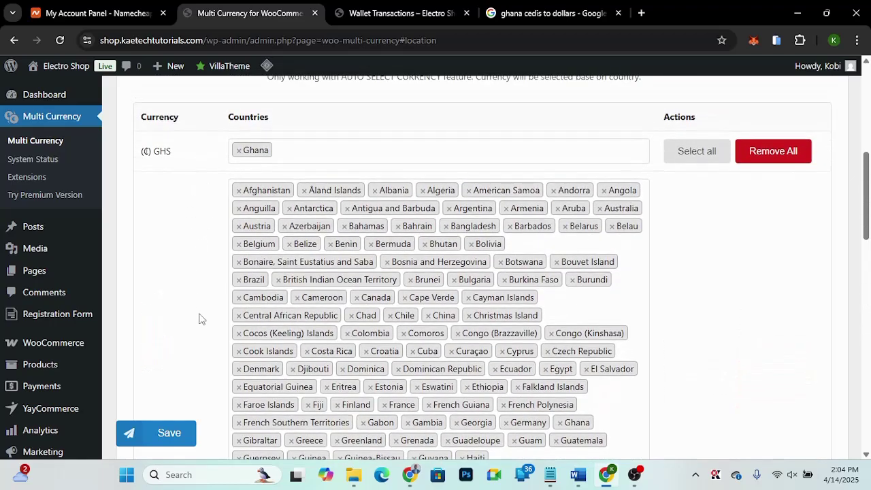
scroll(202, 319, down, 5)
scroll(201, 319, down, 2)
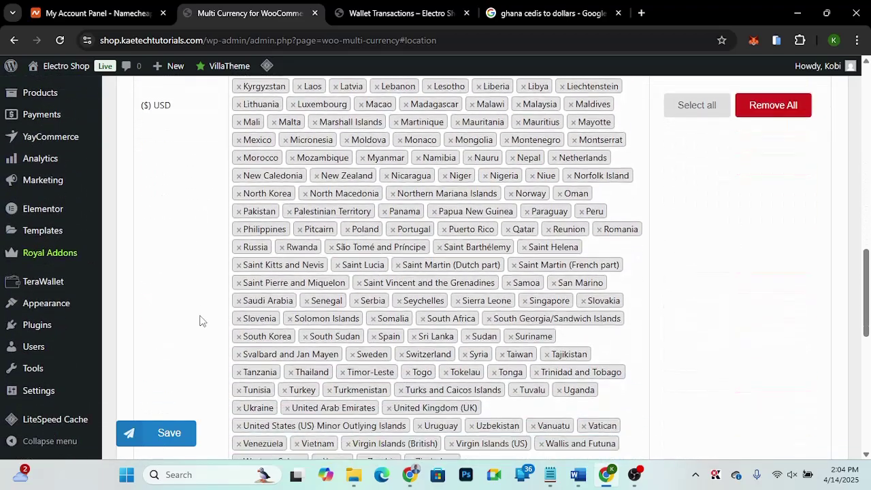
click(163, 412)
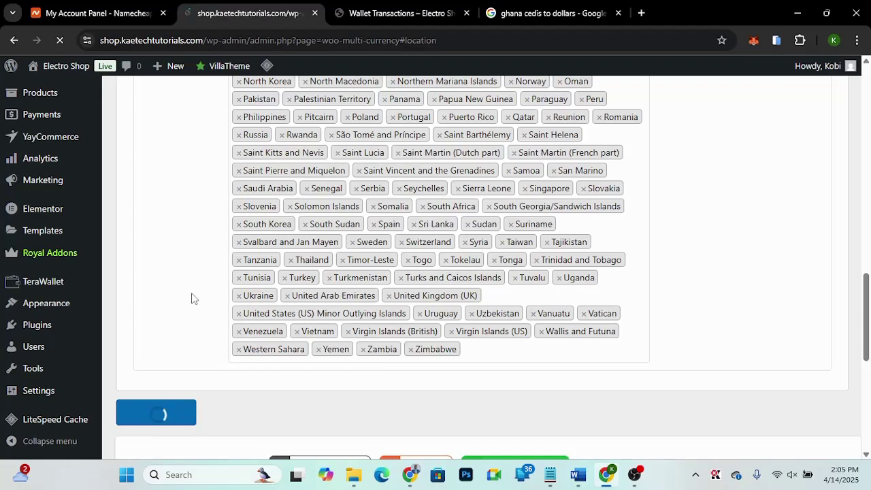
scroll(459, 348, down, 5)
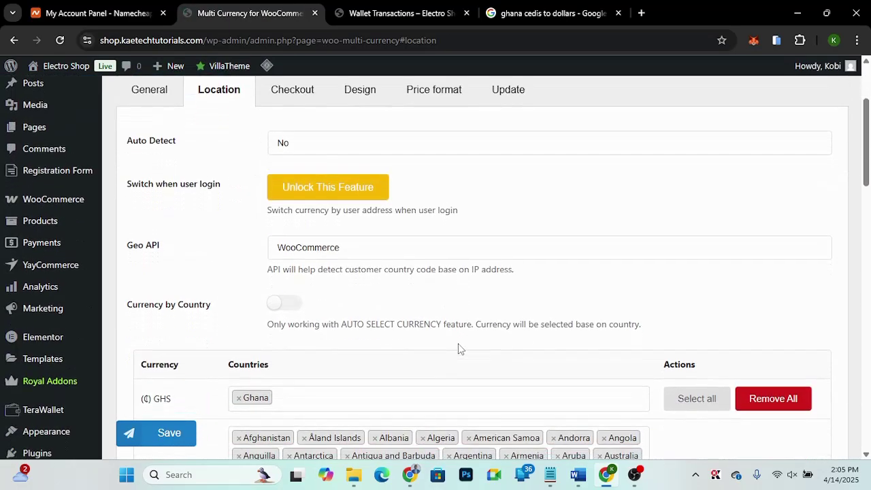
Step: Review the plugin's Checkout settings, including paying in many currencies, checkout currency and currency by payment method
scroll(459, 348, up, 3)
scroll(459, 349, up, 3)
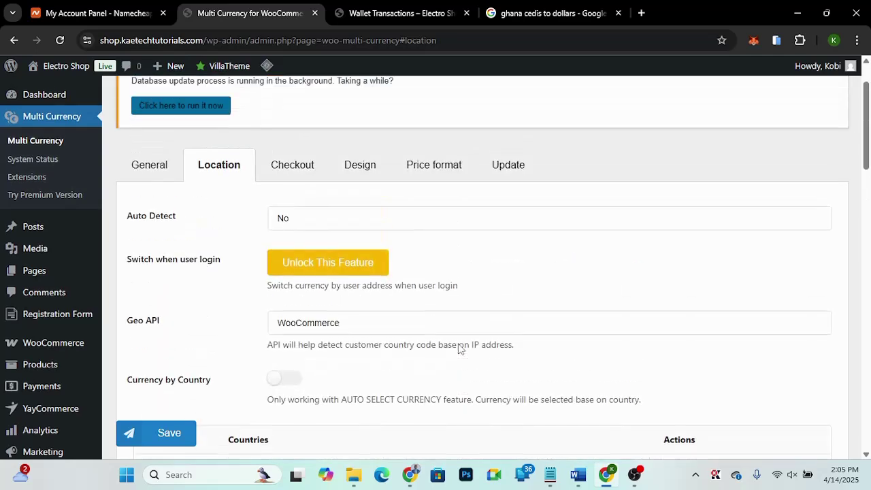
click(292, 197)
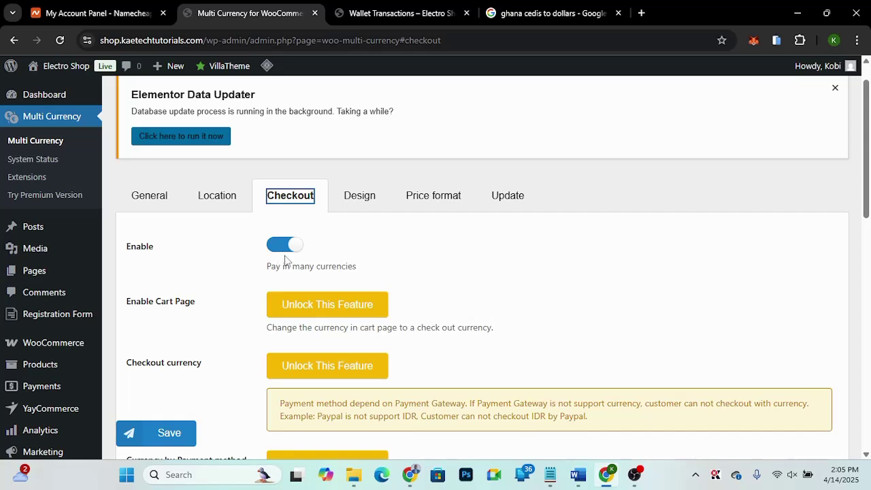
scroll(476, 317, down, 2)
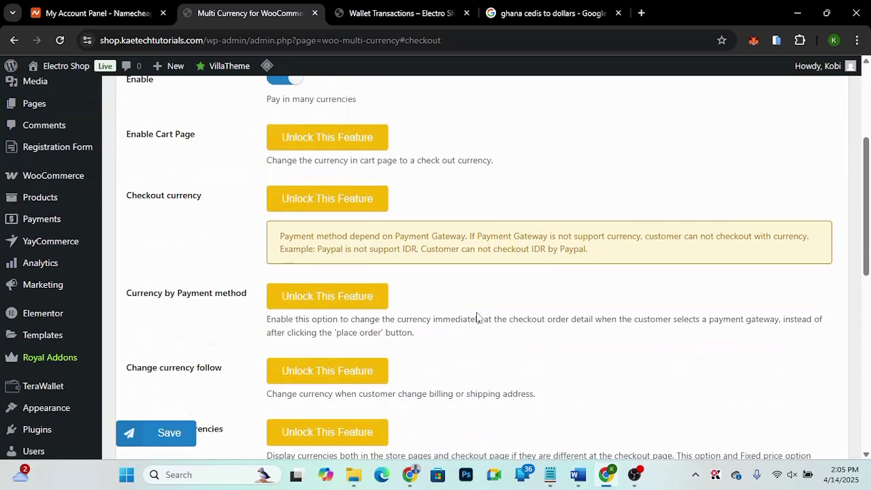
scroll(476, 317, up, 1)
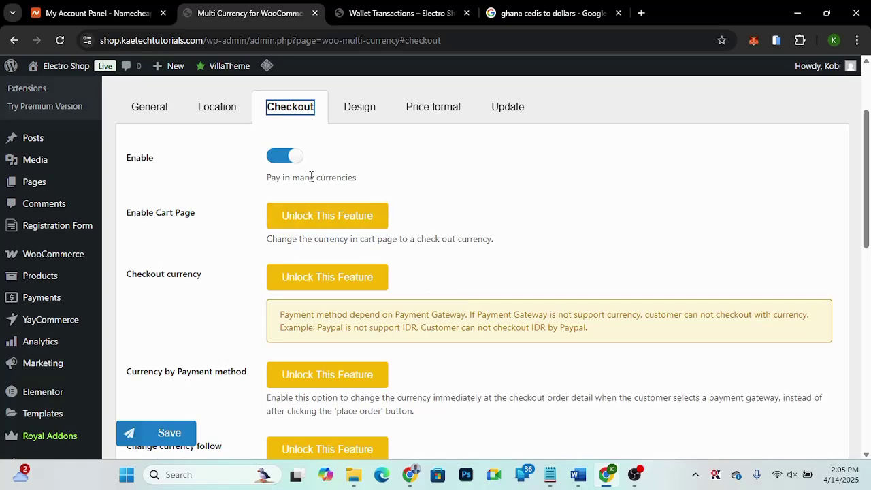
scroll(453, 294, down, 4)
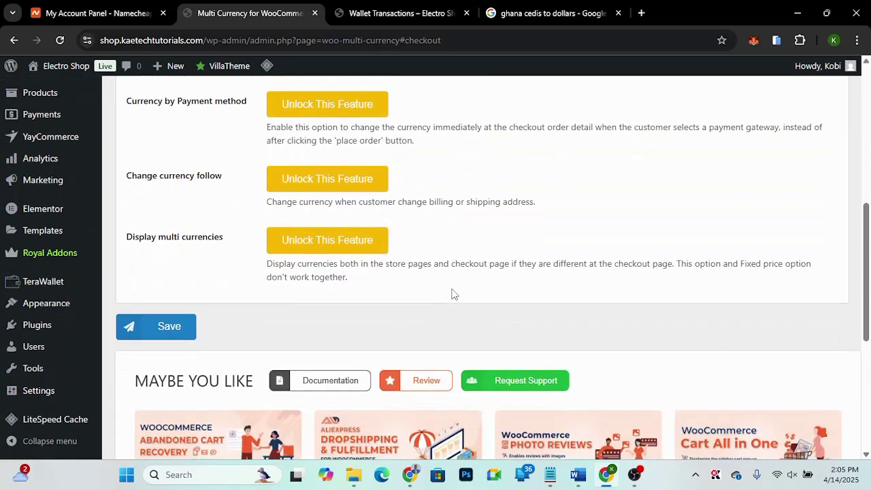
scroll(453, 294, up, 5)
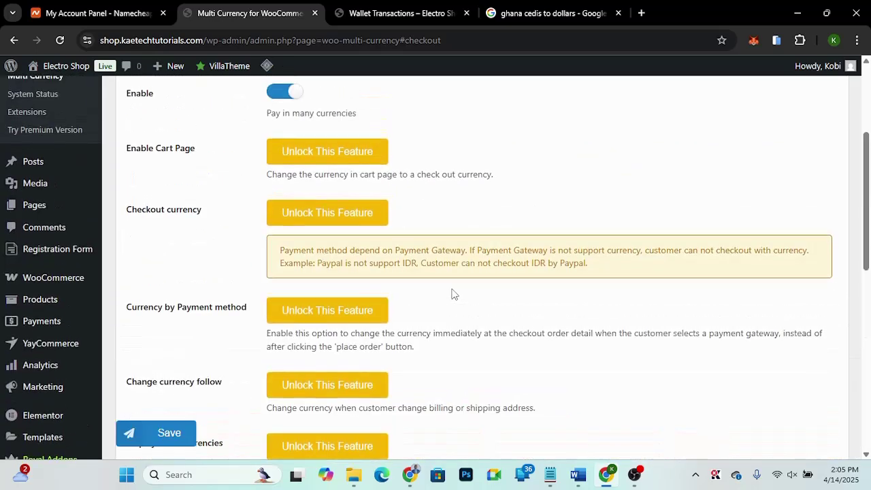
Step: Examine the Currencies Bar settings in the Design section, covering page visibility, title, position, collapse option, style and colors
click(359, 166)
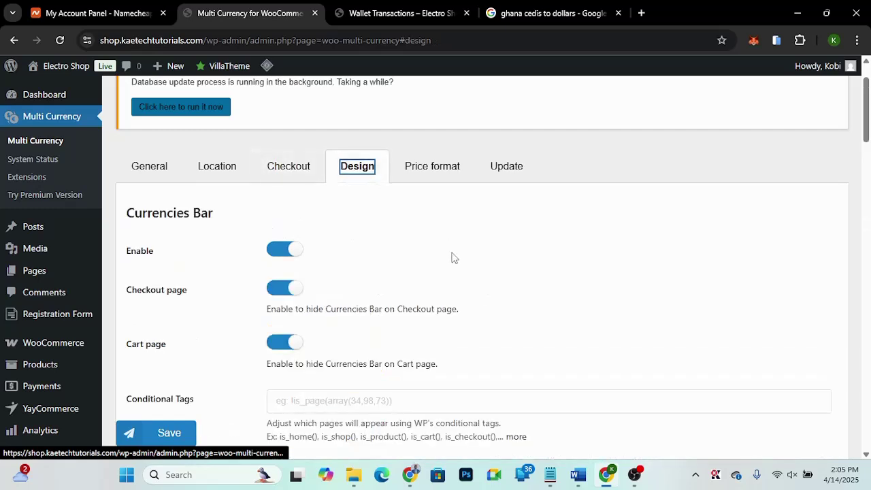
scroll(452, 256, down, 2)
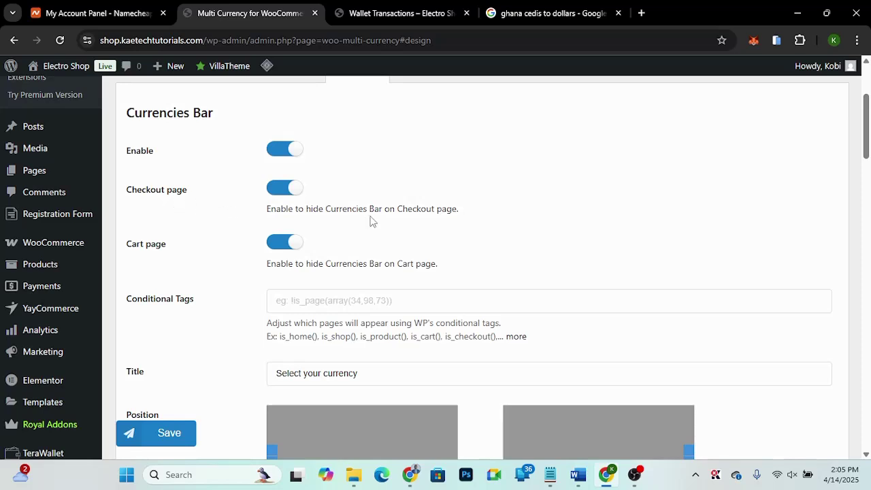
scroll(361, 258, down, 2)
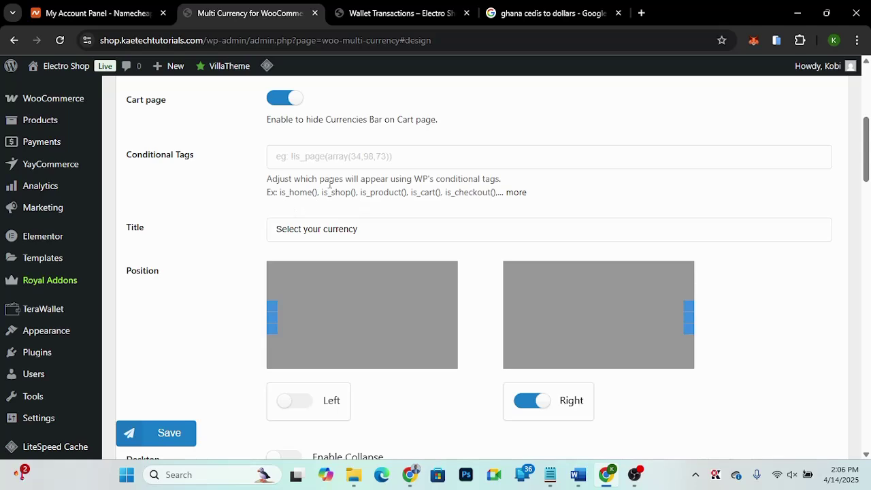
scroll(236, 239, down, 1)
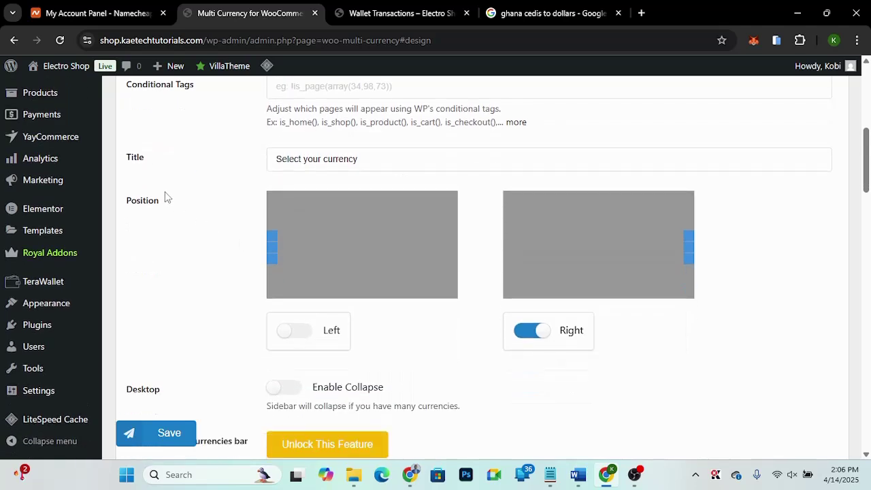
click(326, 158)
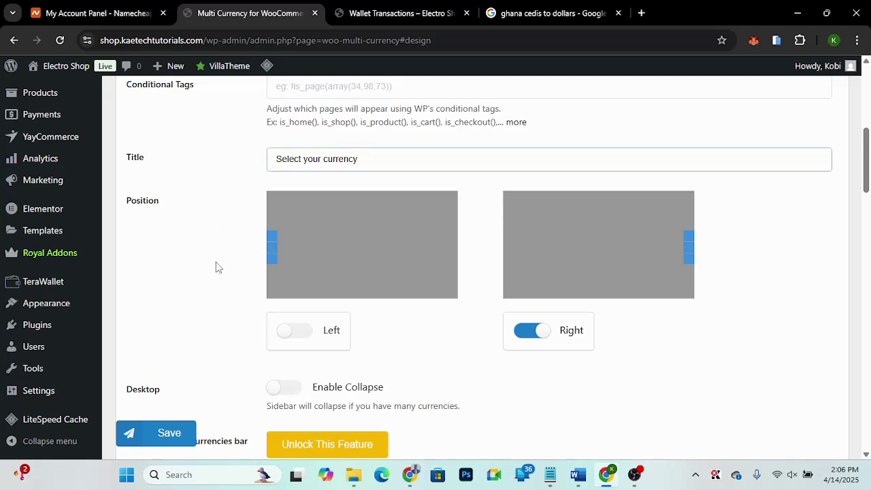
scroll(216, 266, down, 1)
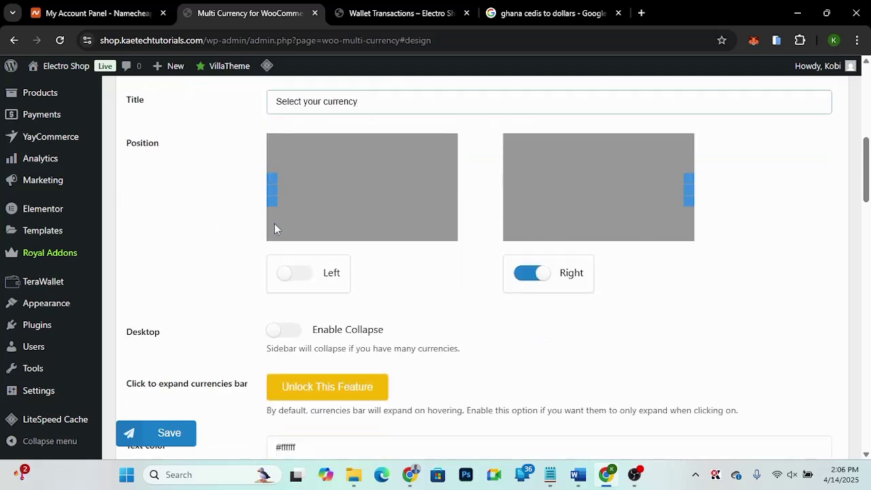
scroll(434, 309, down, 1)
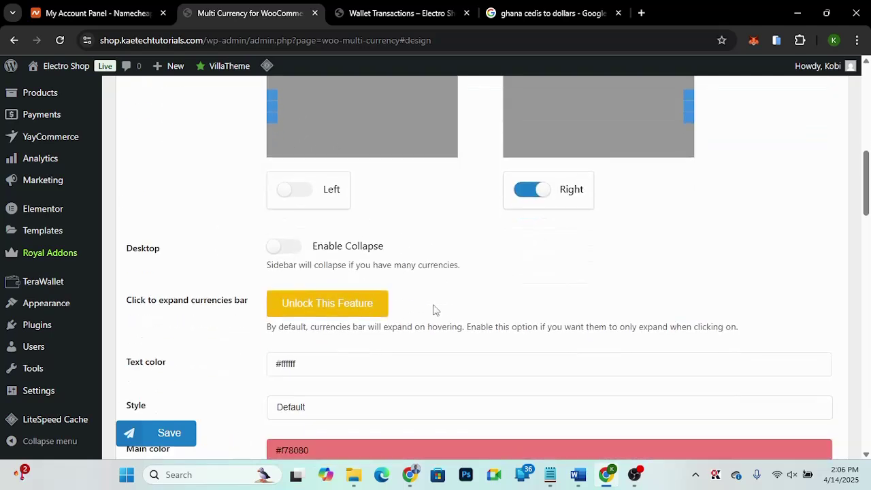
scroll(435, 310, down, 1)
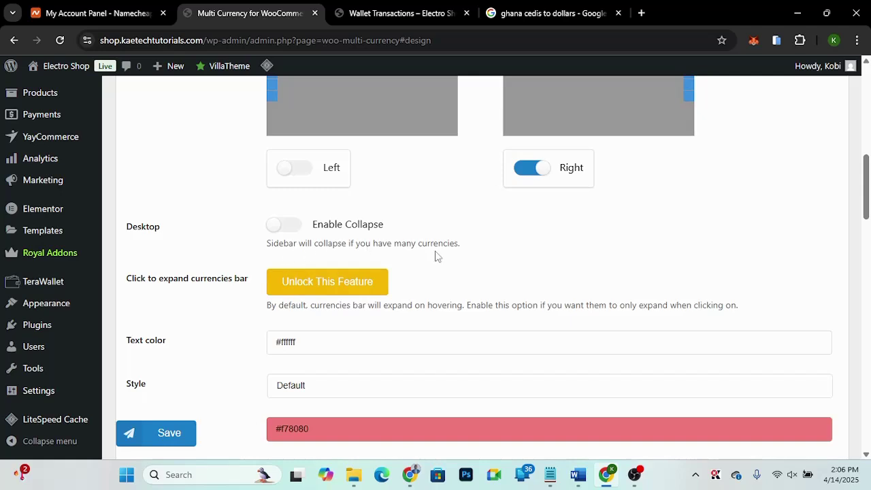
scroll(438, 274, down, 1)
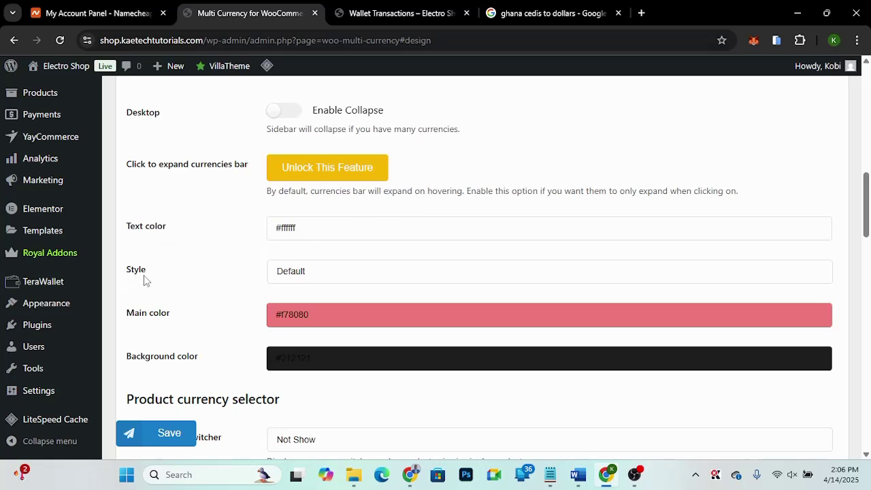
scroll(201, 331, down, 1)
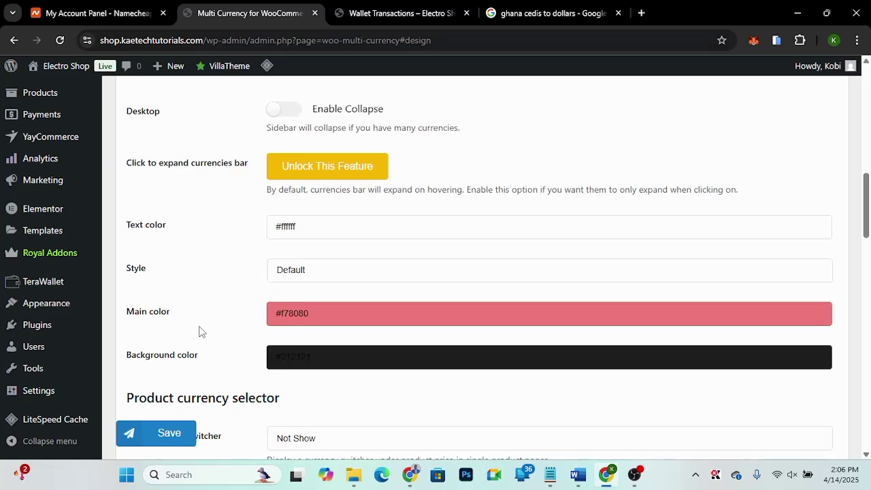
scroll(201, 332, down, 1)
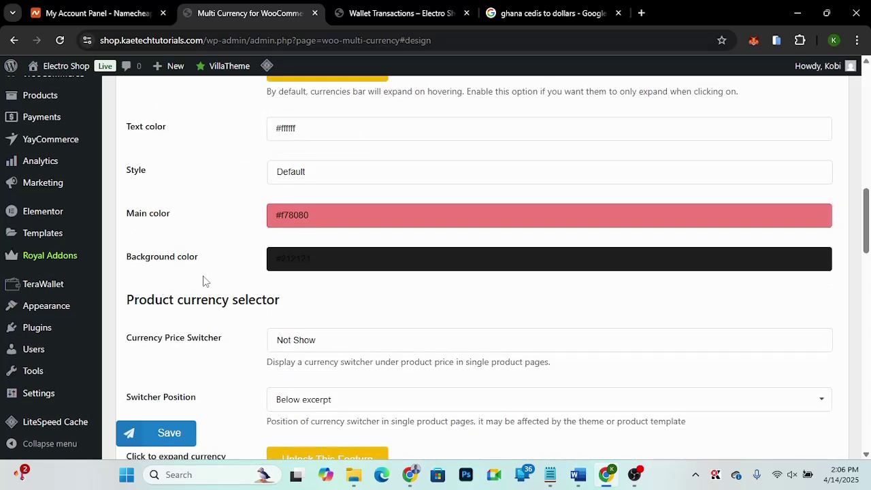
scroll(202, 280, down, 1)
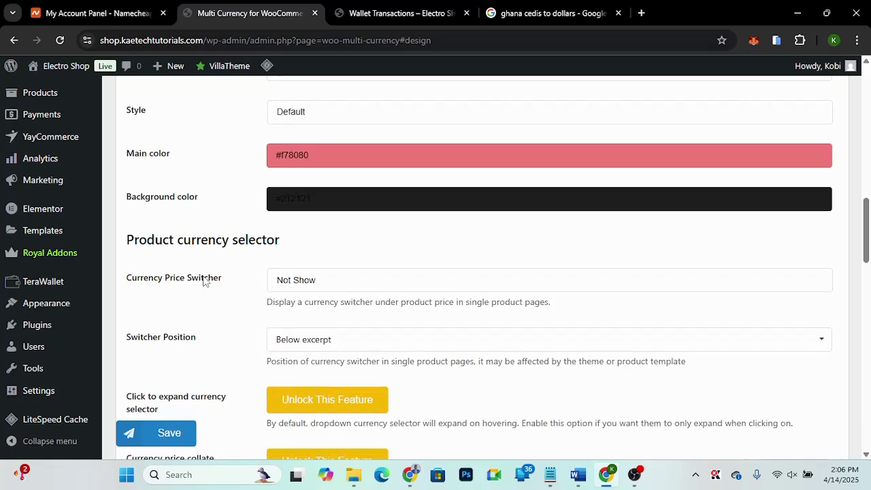
scroll(251, 204, up, 1)
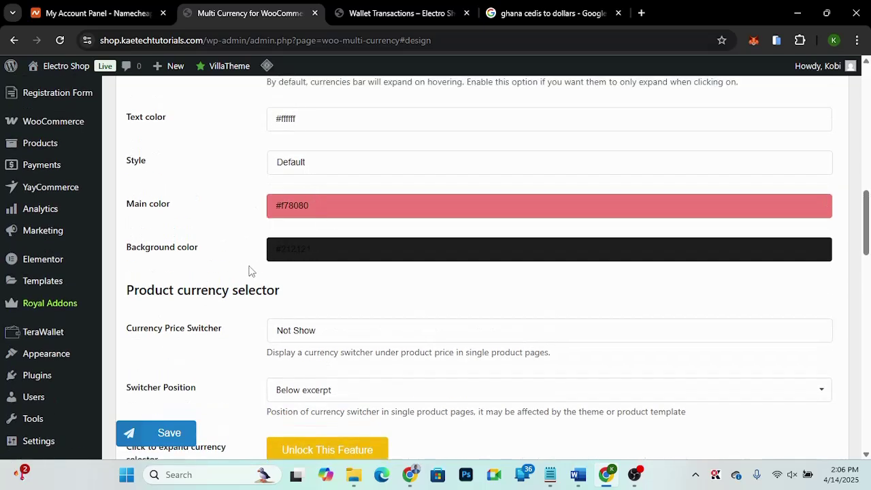
Step: Set the product Currency Price Switcher to Flag and check the available Switcher Position options
scroll(249, 271, down, 2)
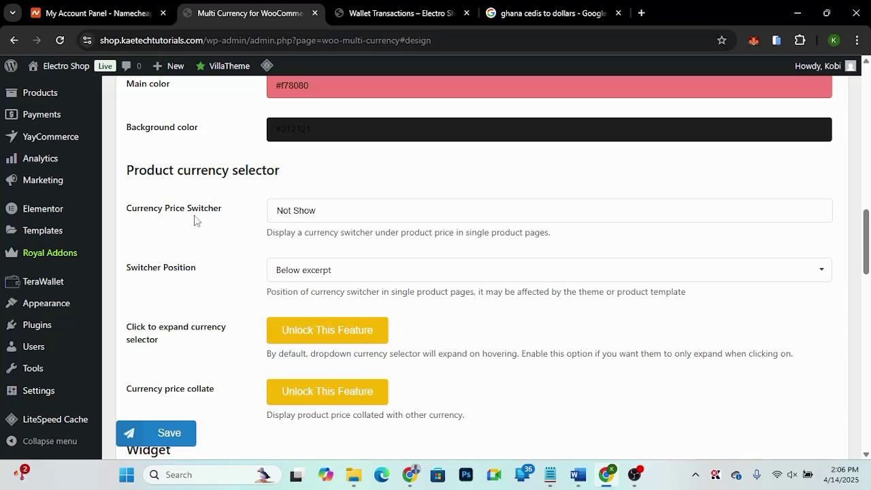
click(324, 217)
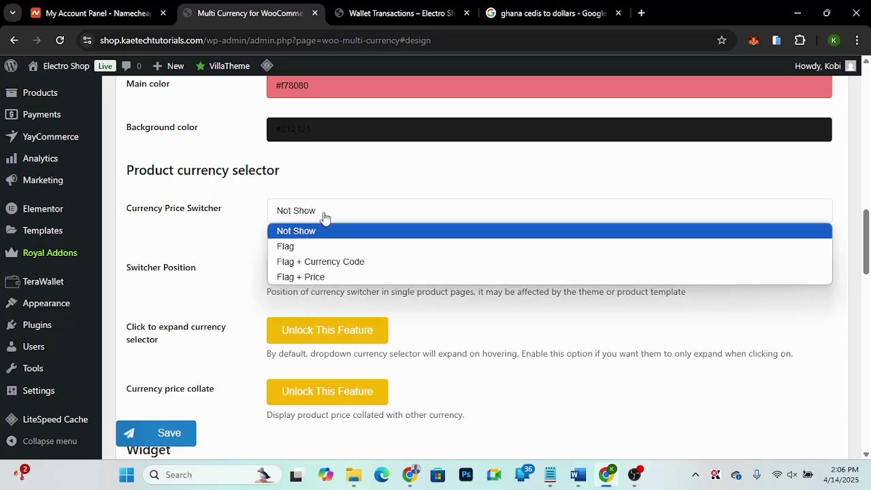
click(297, 247)
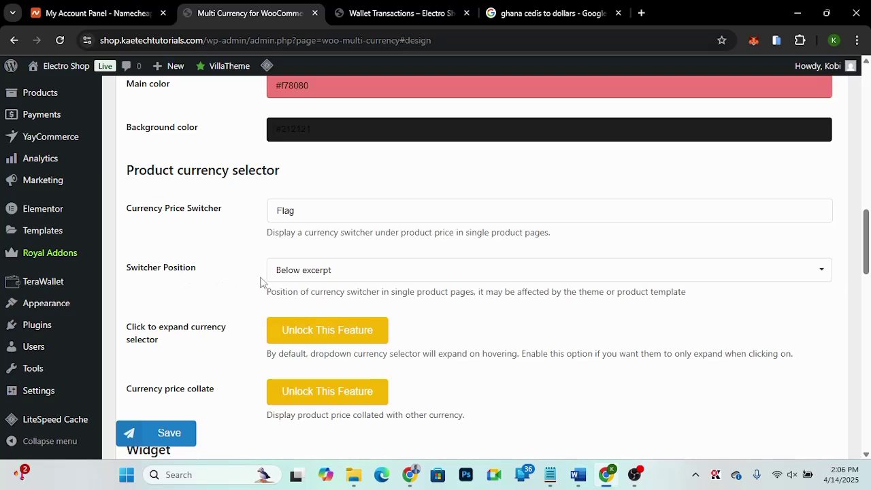
click(326, 279)
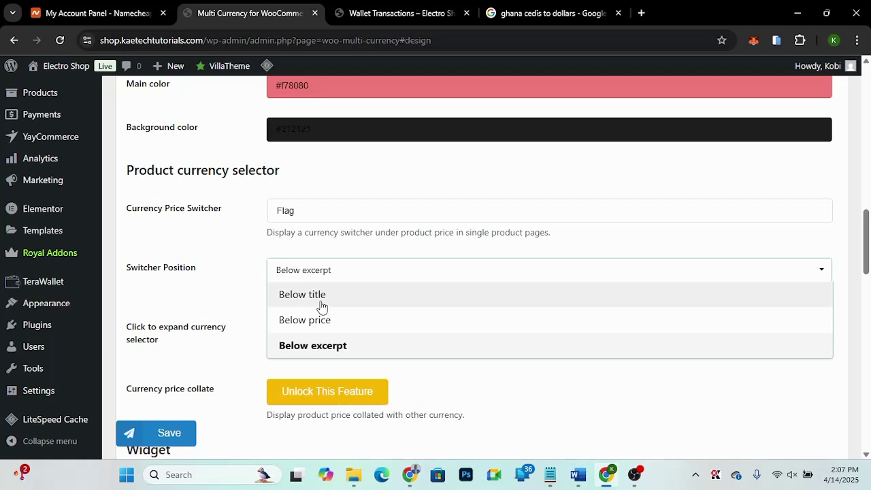
click(247, 265)
Step: Look over the Widget, Shortcode and Custom design options and save the Design settings
scroll(247, 298, down, 2)
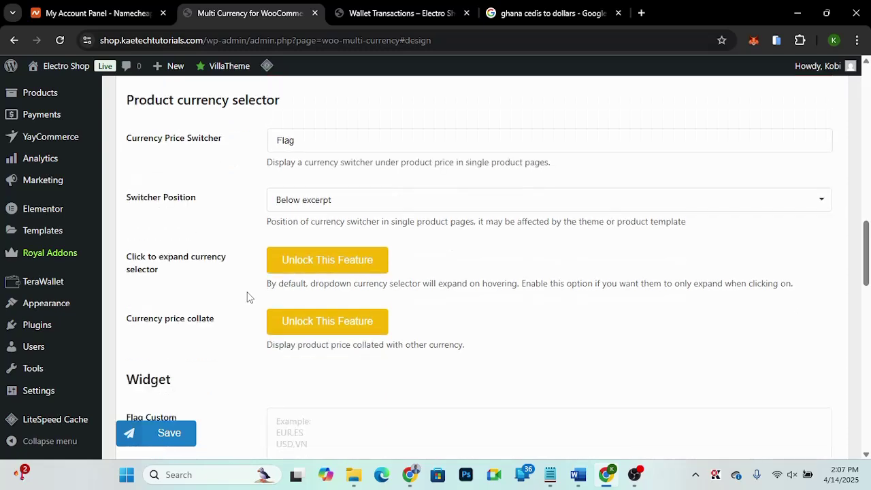
scroll(247, 297, down, 2)
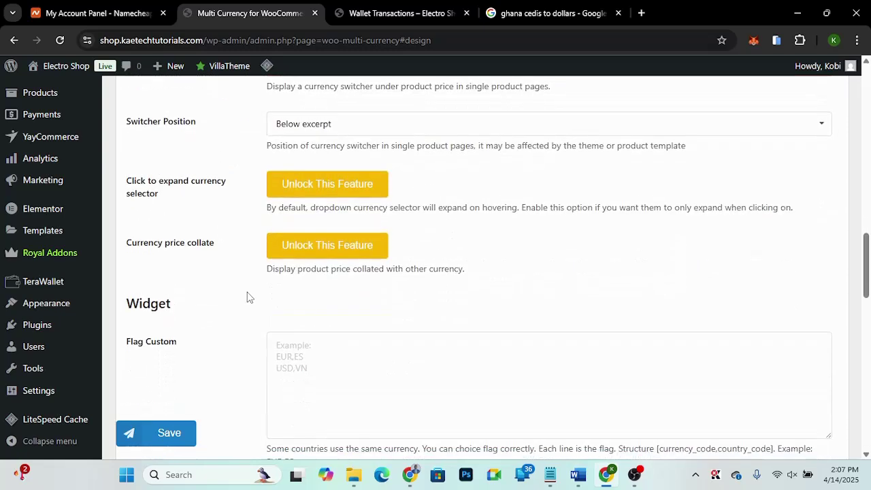
scroll(247, 298, down, 3)
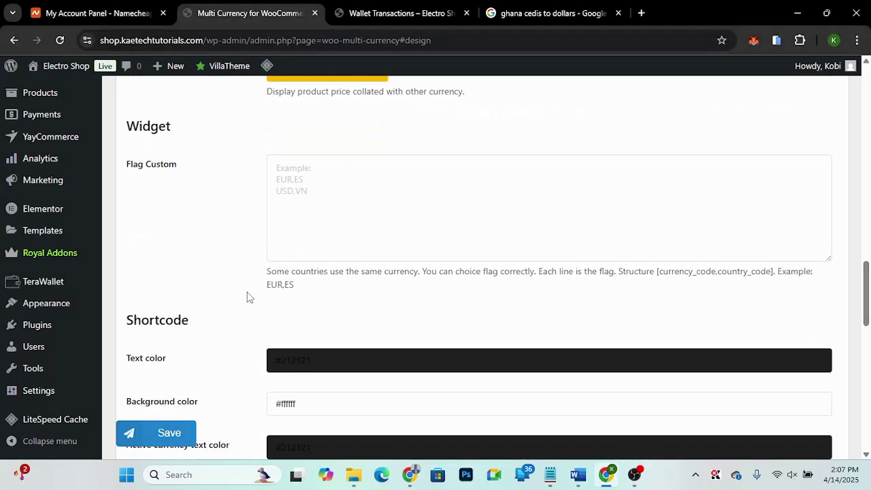
scroll(247, 297, down, 2)
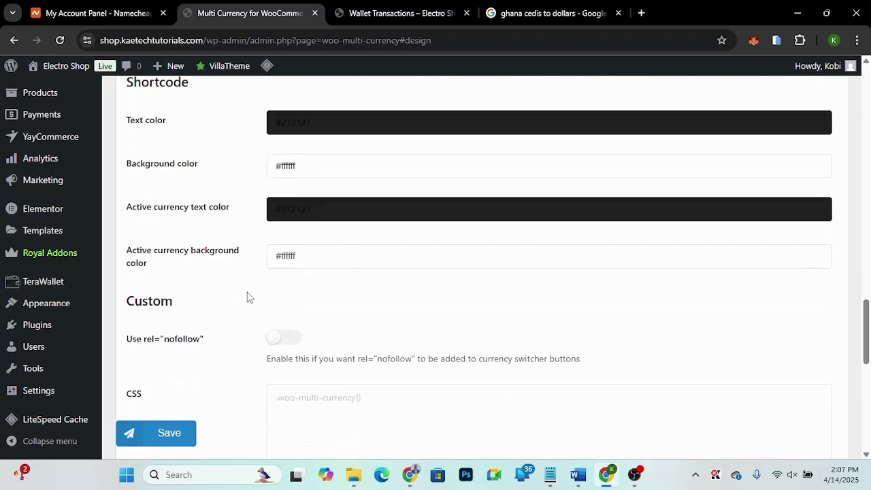
scroll(247, 297, up, 1)
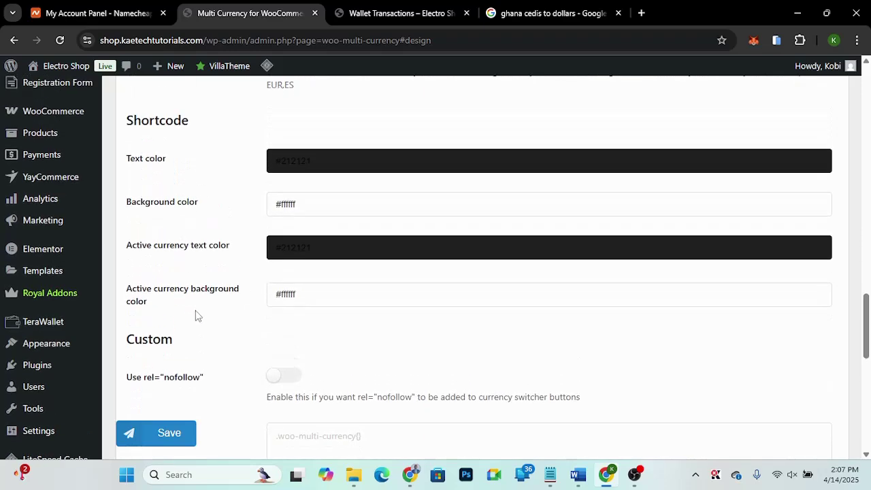
scroll(220, 373, down, 3)
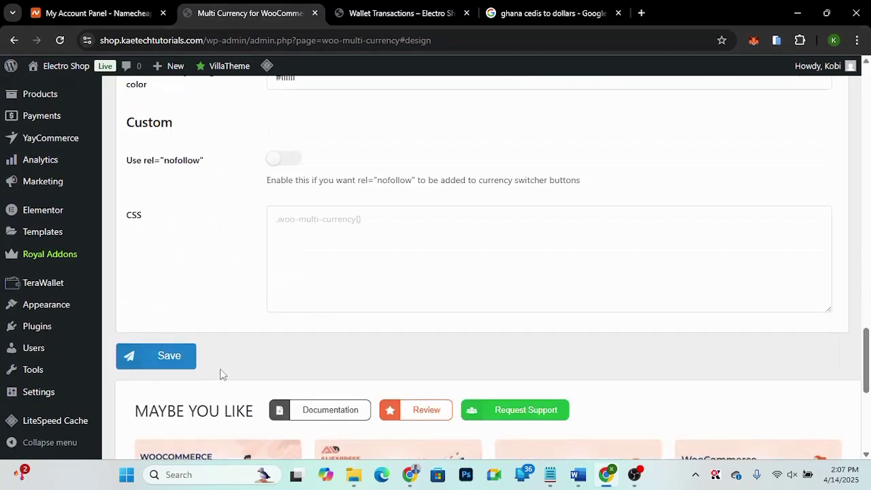
click(153, 355)
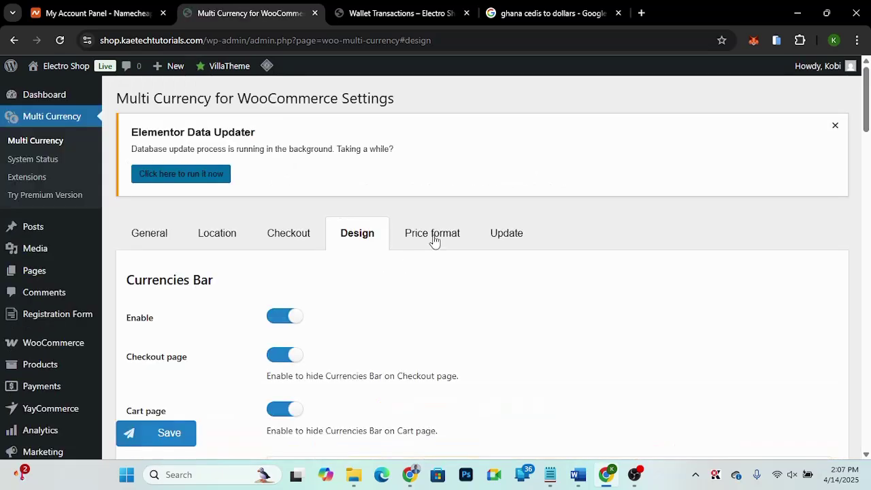
Step: Review the plugin's Price format settings and its Update options for exchange rates, rate decimals and e-mail notifications
click(434, 239)
scroll(481, 313, down, 2)
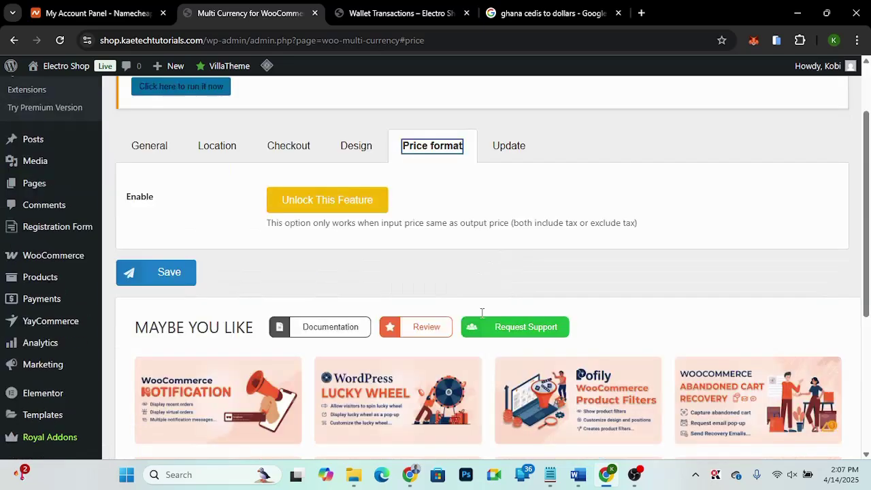
scroll(482, 312, up, 1)
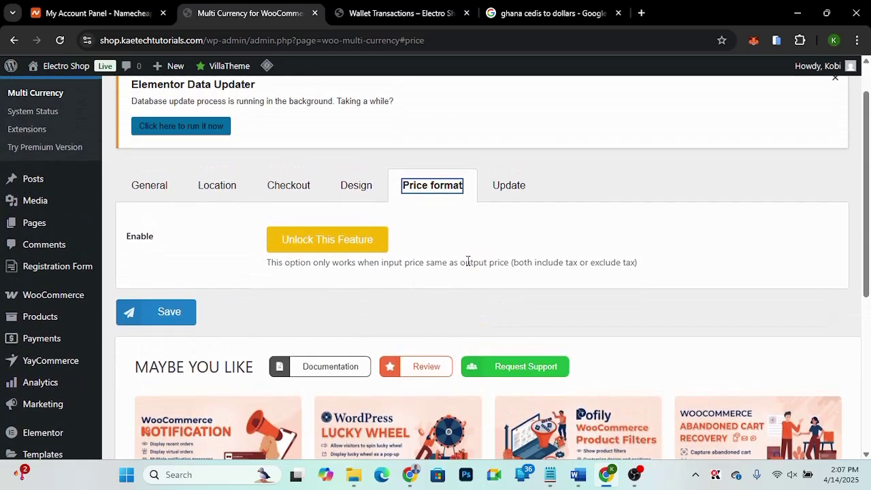
click(511, 189)
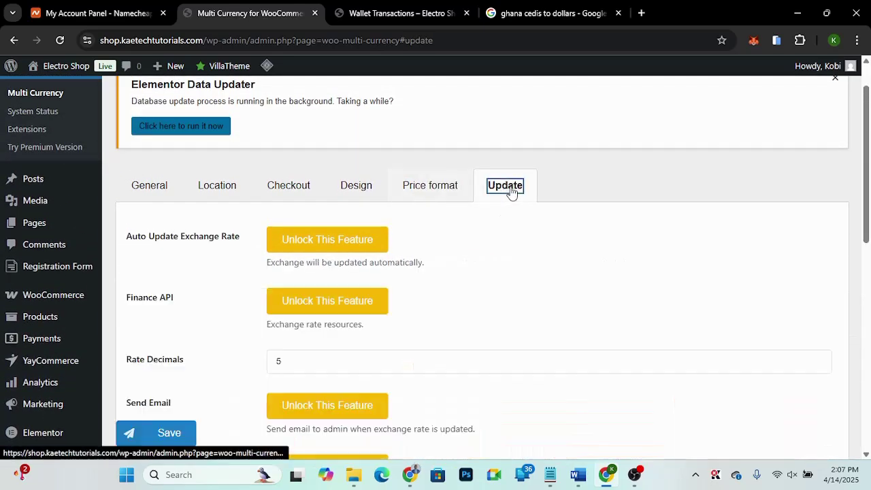
scroll(398, 325, down, 6)
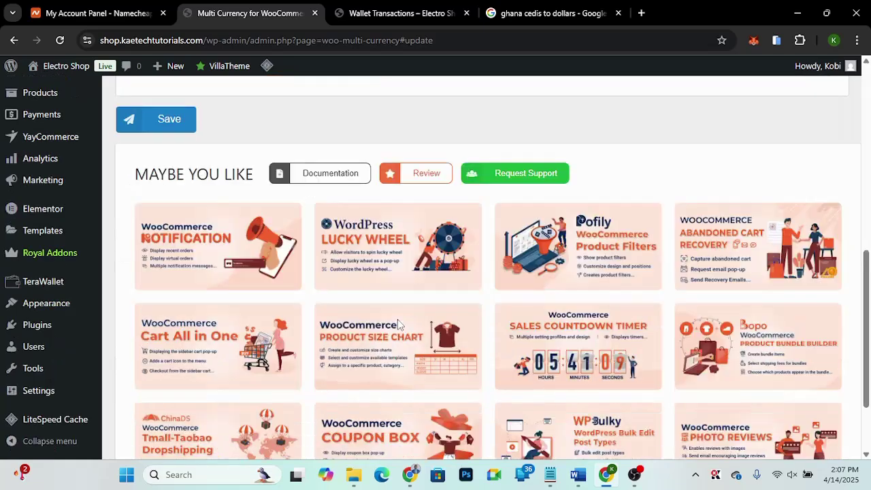
scroll(397, 324, up, 4)
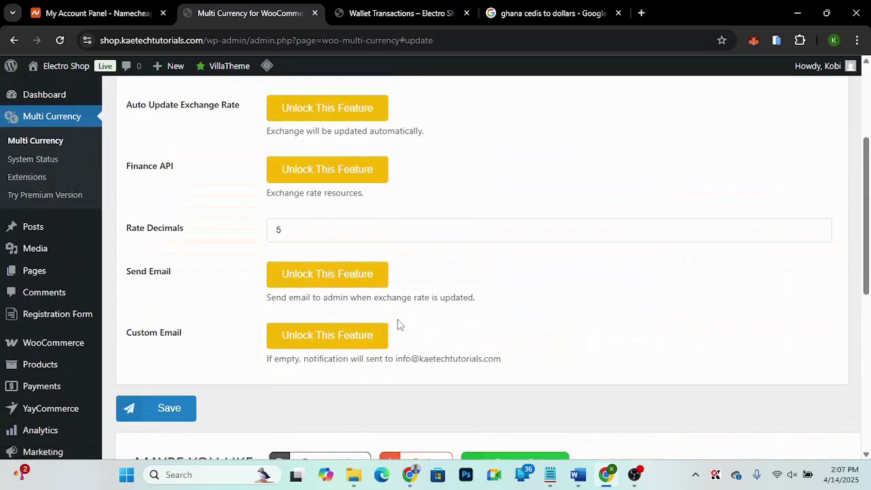
Step: Open the live store's home page in a new tab and inspect the currency selection bar at a magnified view
scroll(398, 319, up, 3)
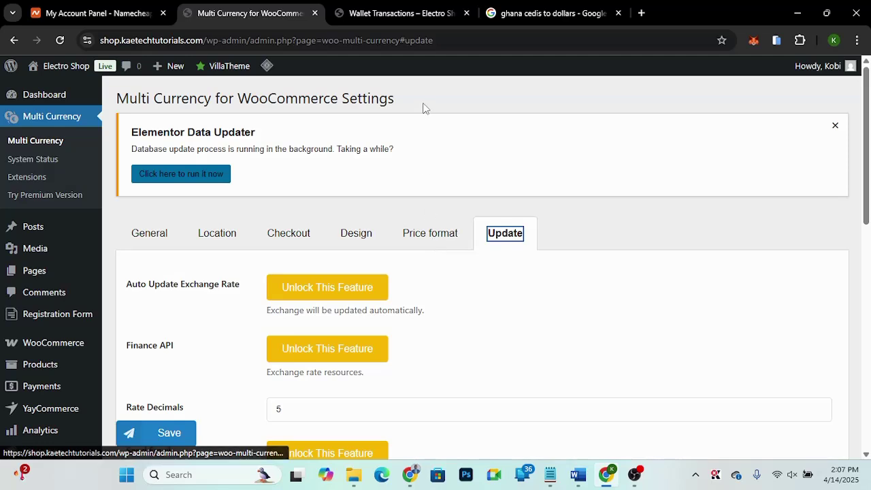
mouse_move(65, 66)
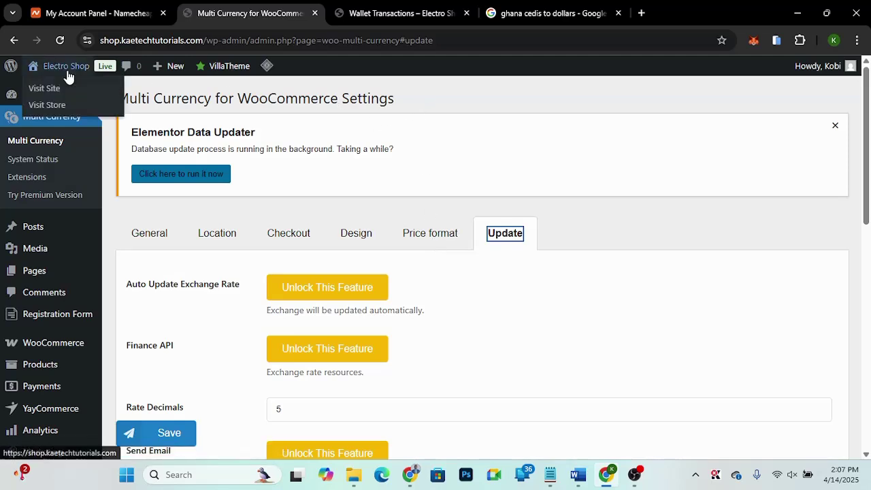
middle_click(45, 89)
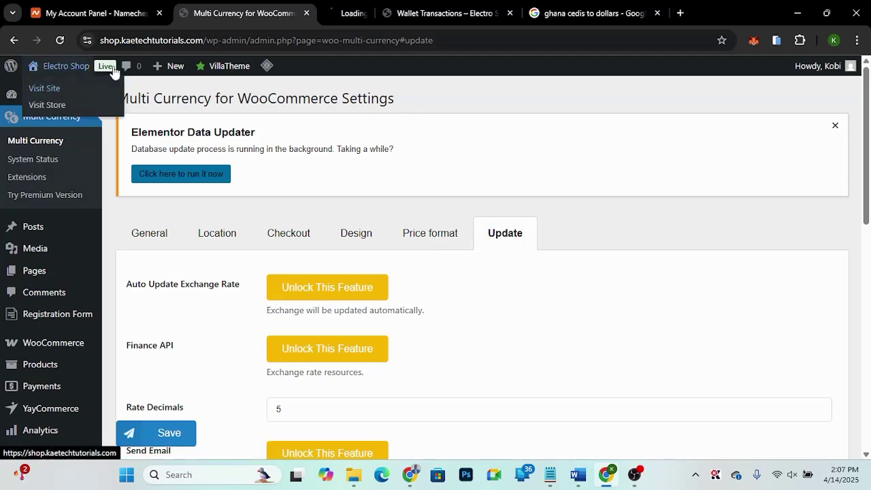
click(359, 9)
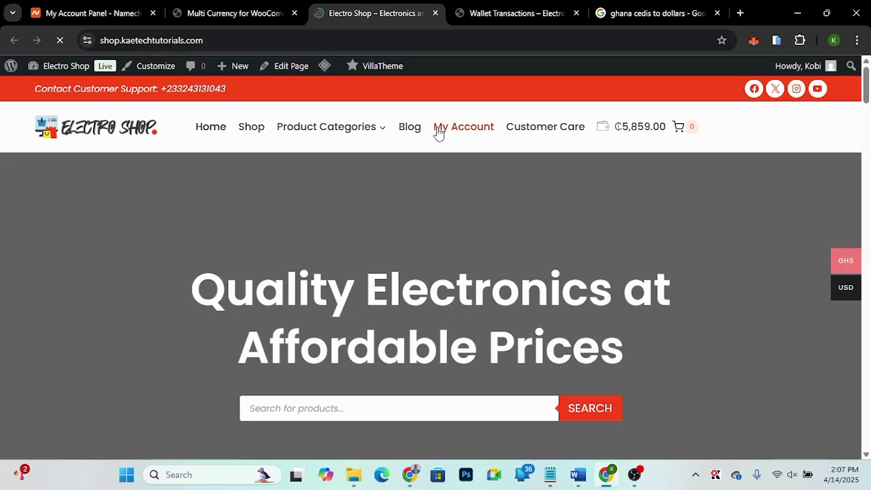
key(ctrl+plus)
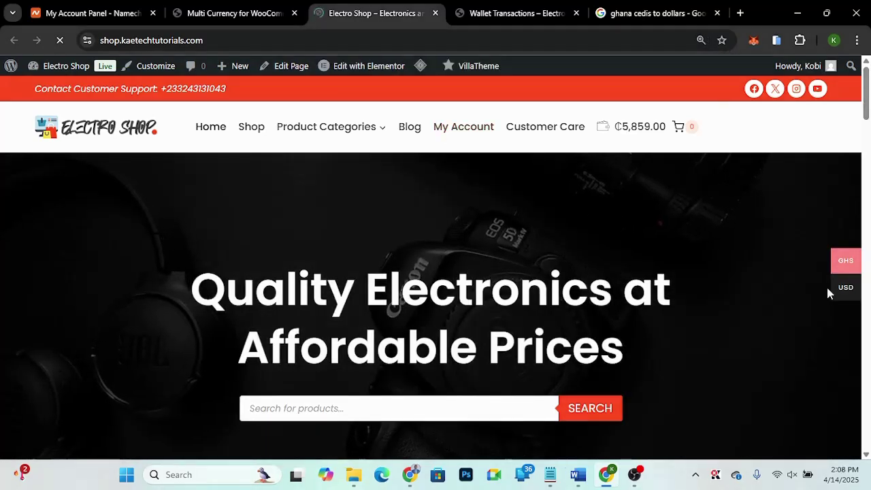
key(ctrl+plus)
mouse_move(840, 266)
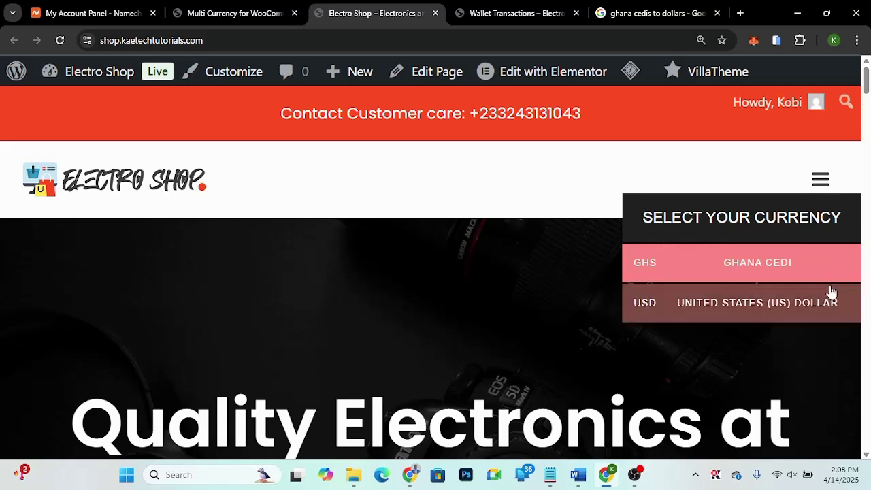
key(ctrl+0)
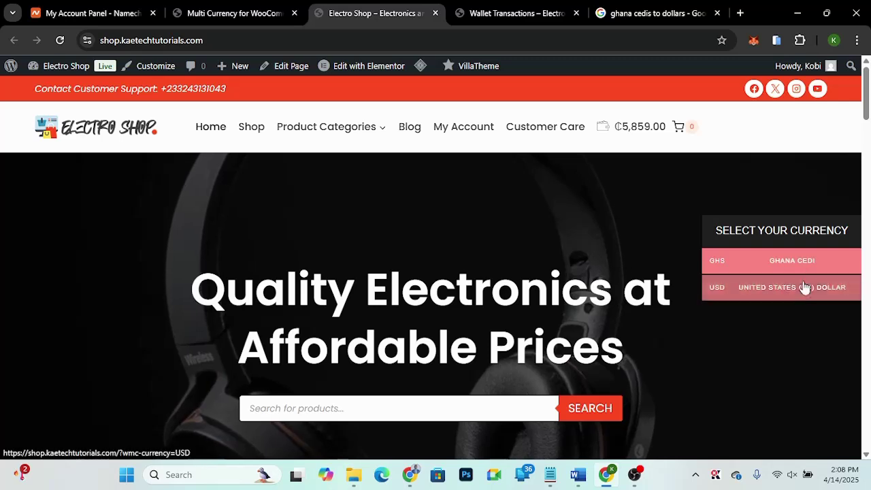
Step: Switch the store's home page to United States (US) Dollar and check the product prices
click(788, 295)
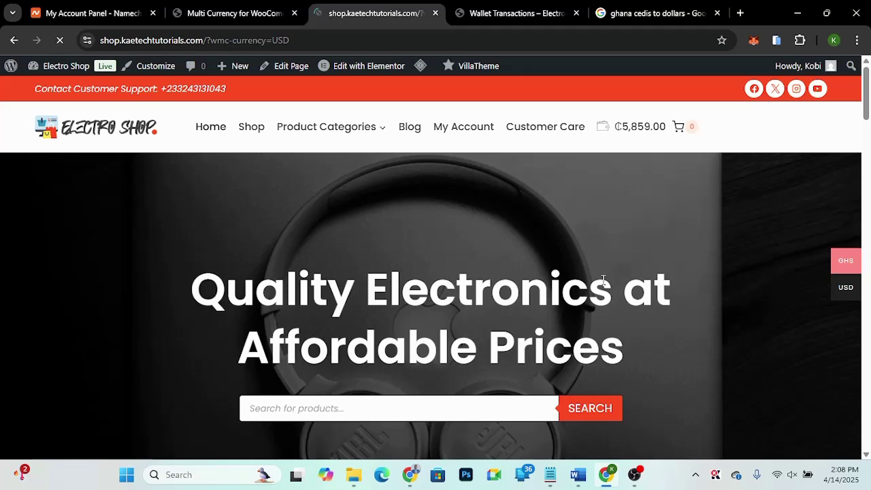
scroll(602, 279, down, 5)
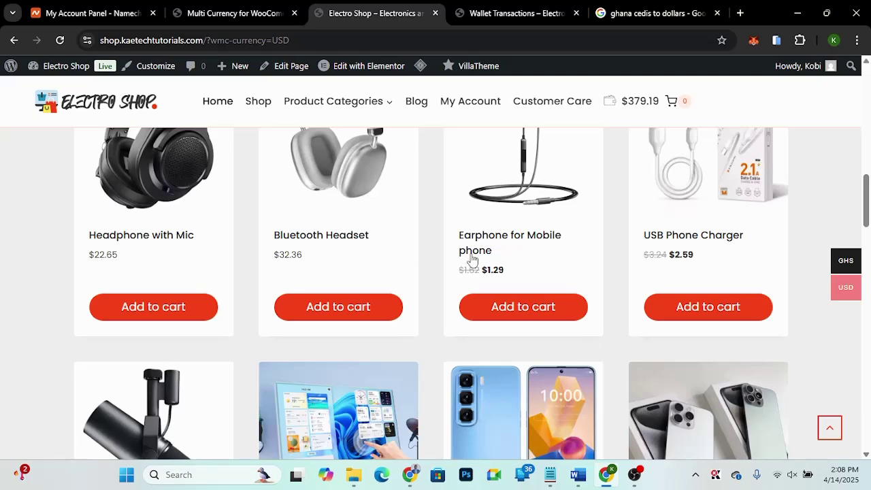
scroll(654, 243, down, 2)
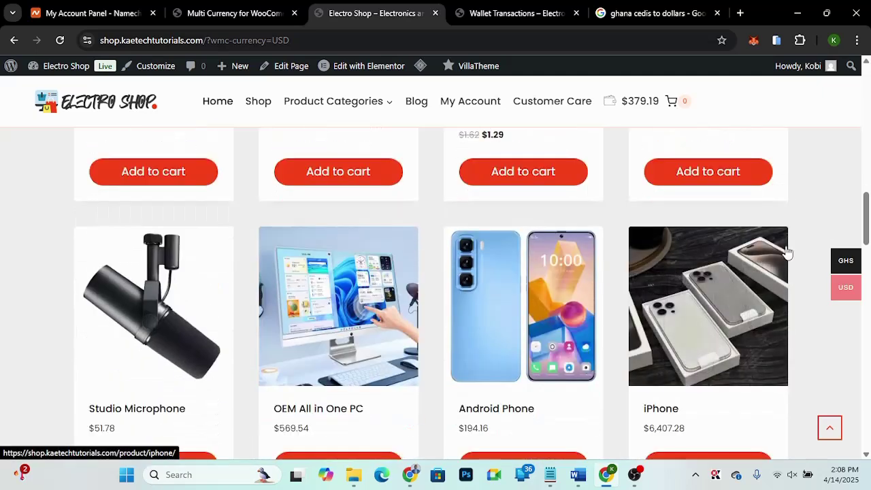
Step: Switch the home page back to Ghana Cedi and review the prices of the new products
click(758, 264)
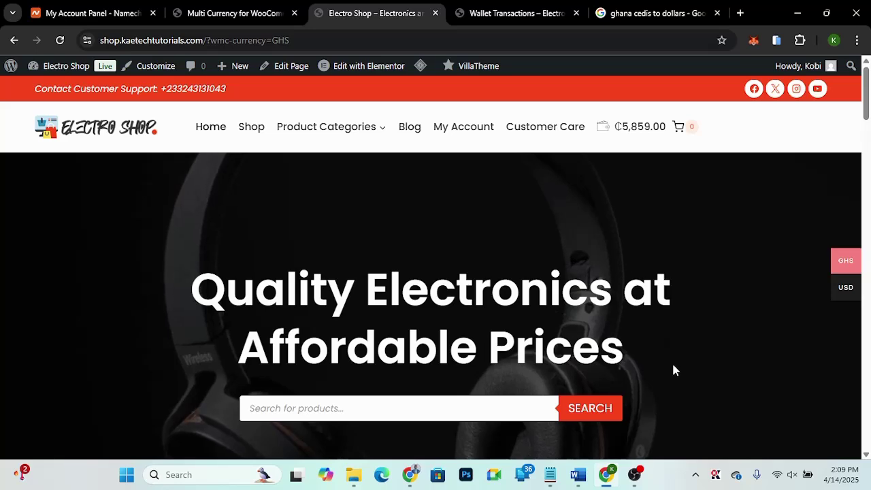
scroll(673, 370, down, 5)
scroll(673, 370, down, 3)
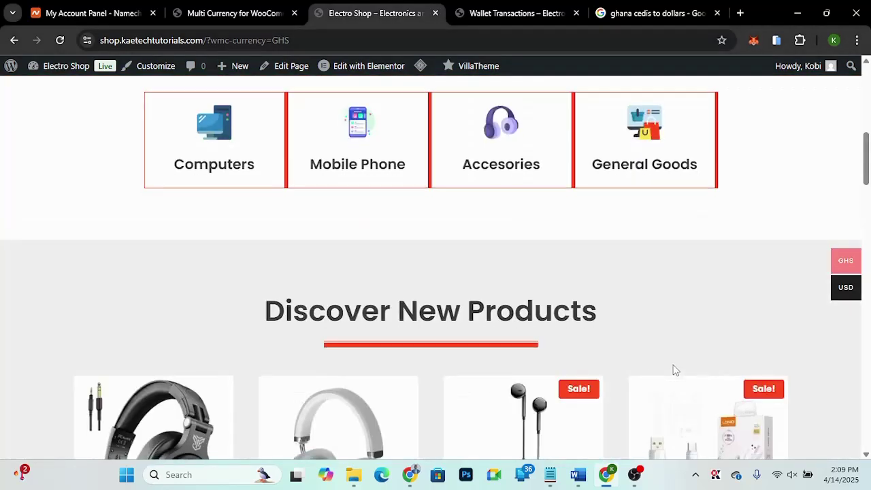
scroll(673, 369, down, 4)
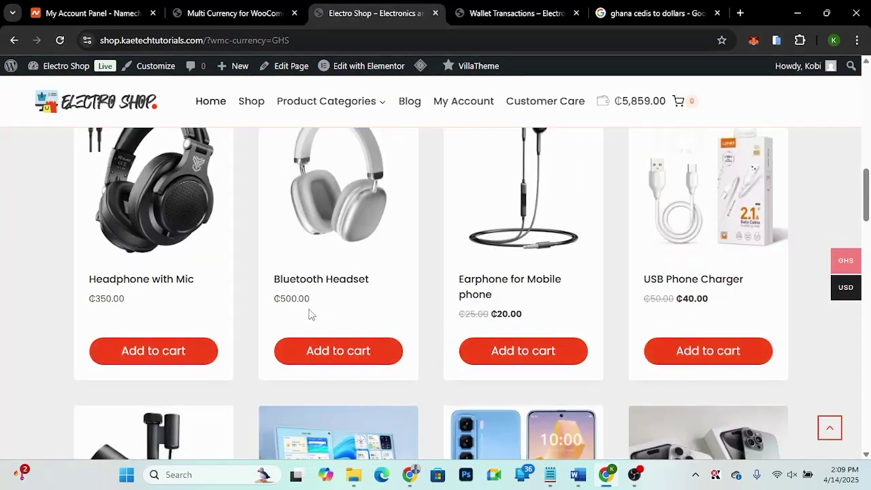
scroll(412, 326, down, 4)
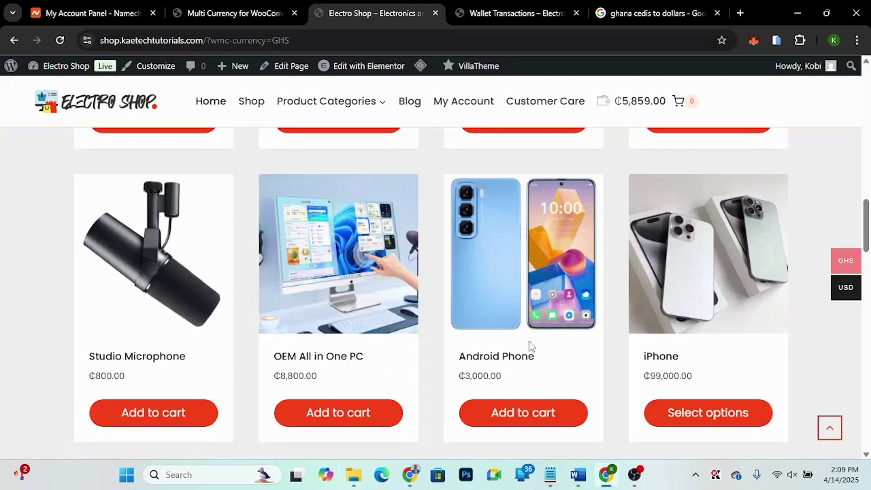
scroll(530, 346, up, 10)
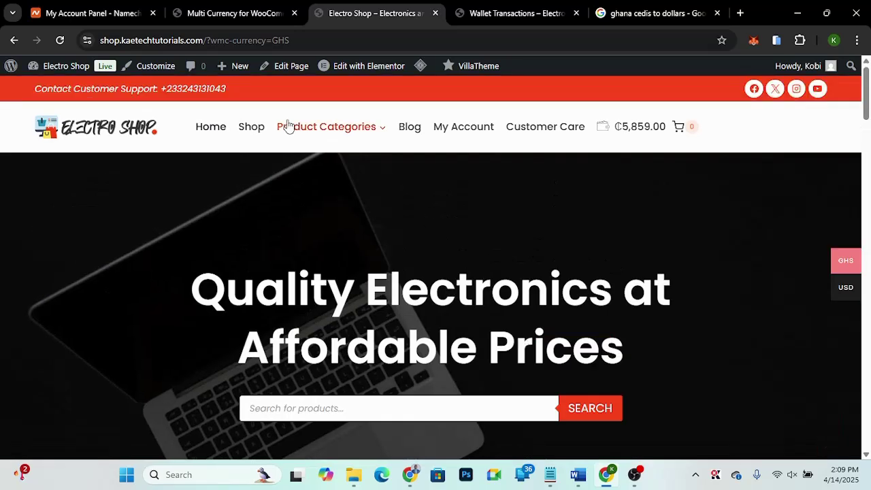
Step: Open the Shop page, change its currency to United States (US) Dollar and review the listed product prices
click(249, 127)
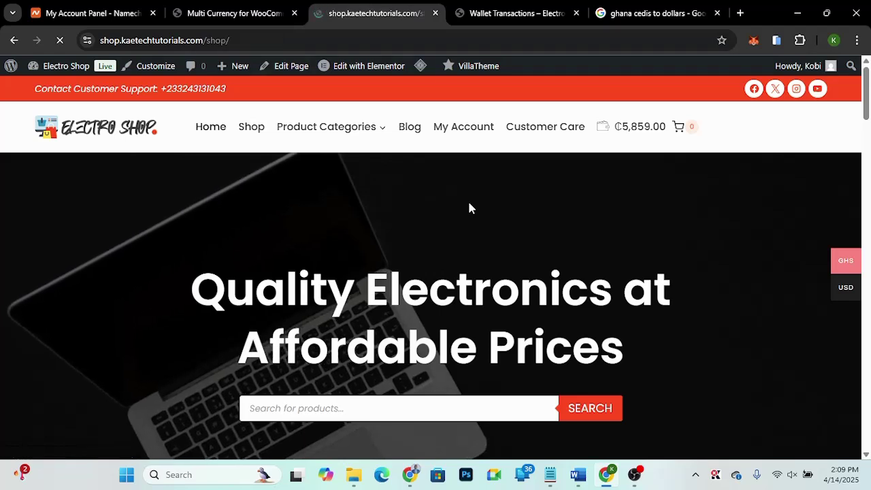
scroll(480, 333, down, 3)
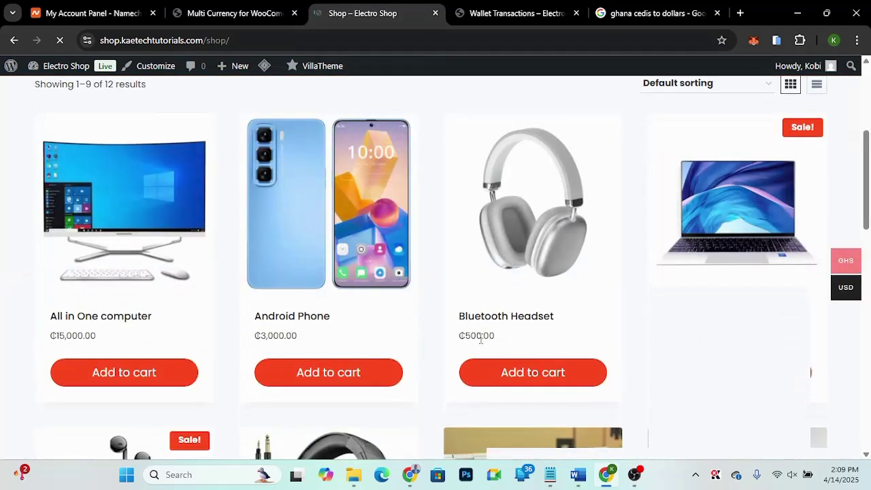
scroll(800, 247, down, 1)
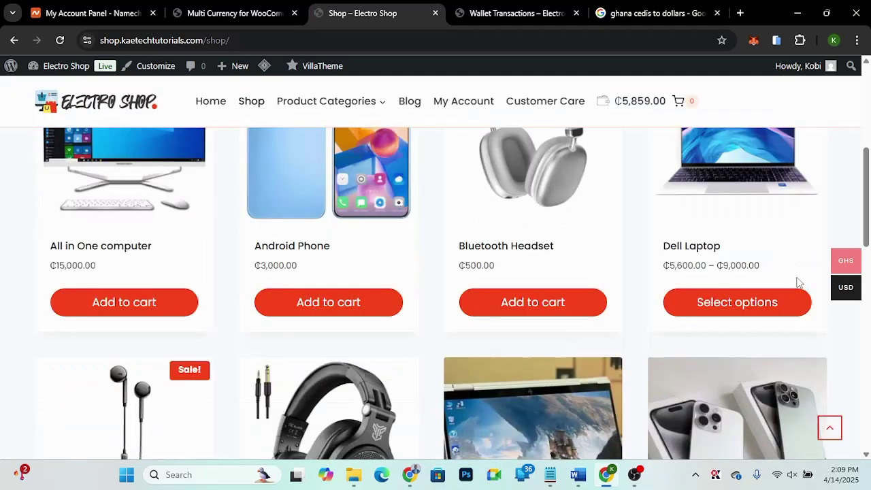
mouse_move(794, 269)
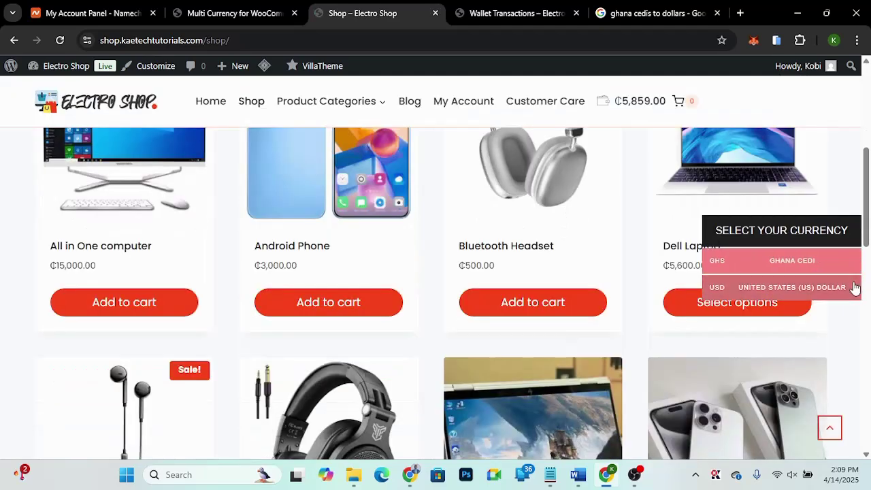
click(766, 289)
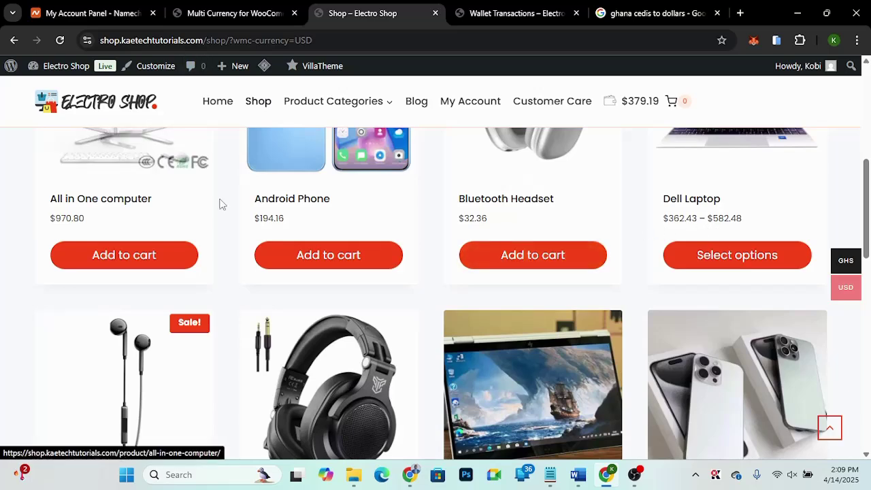
scroll(244, 321, down, 4)
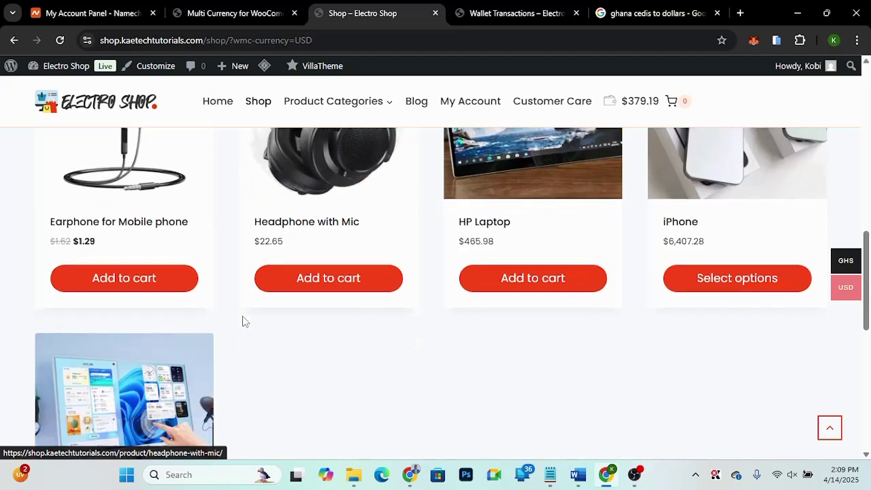
scroll(243, 321, up, 6)
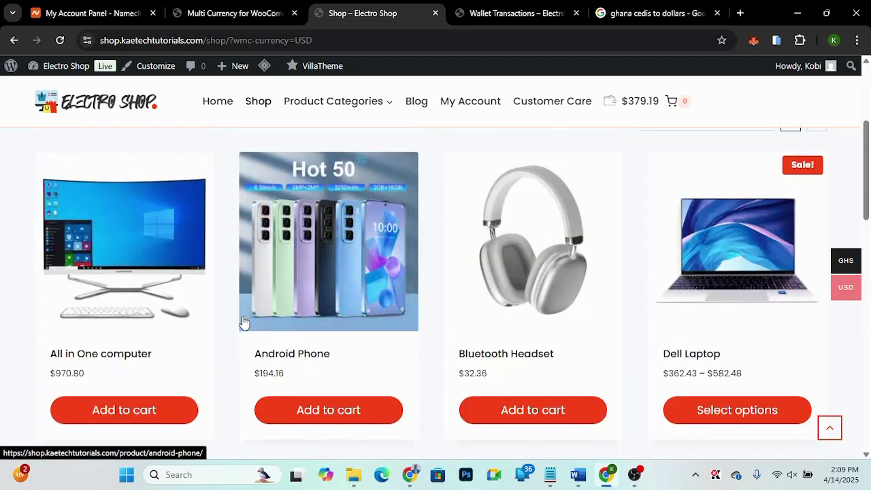
Step: Return the Shop page to Ghana Cedi and look through the product prices again
scroll(244, 321, down, 2)
mouse_move(840, 286)
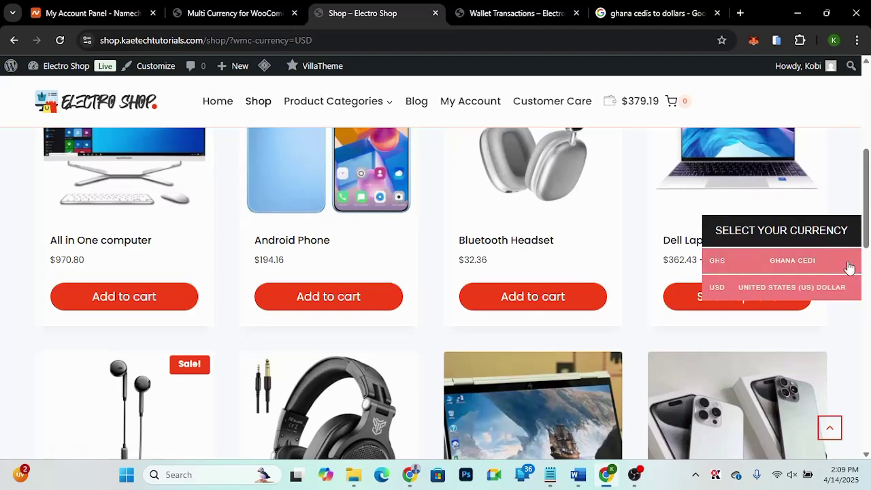
click(794, 266)
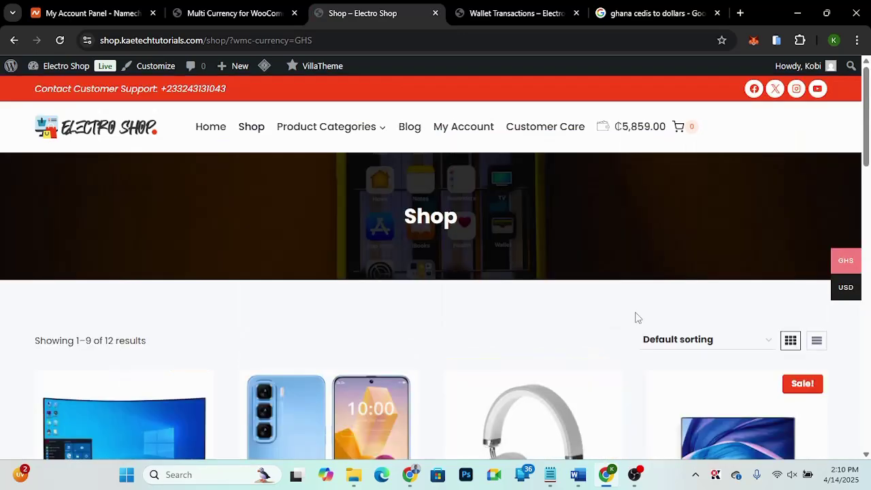
scroll(468, 347, down, 8)
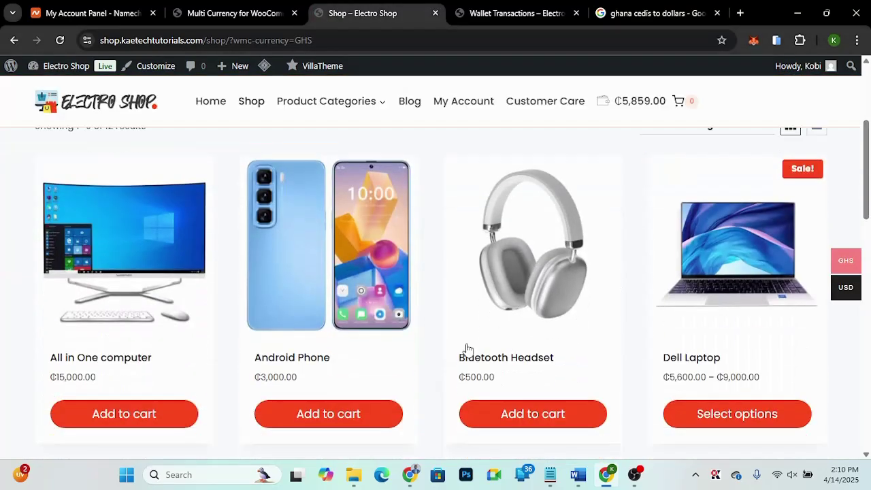
scroll(468, 349, down, 1)
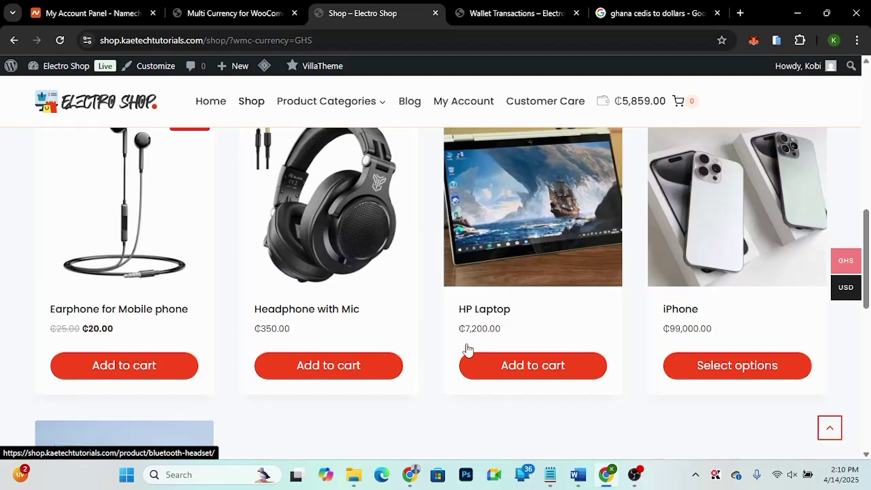
scroll(466, 347, up, 2)
scroll(466, 349, up, 5)
scroll(468, 344, down, 3)
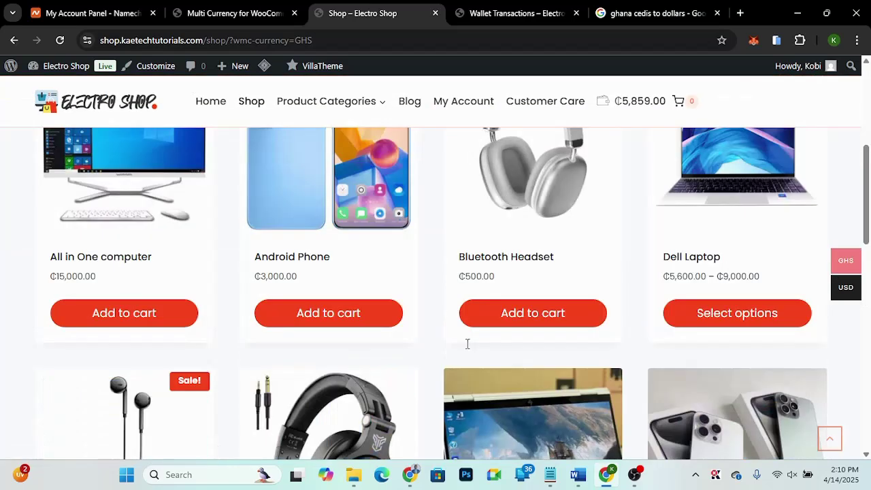
scroll(467, 344, down, 1)
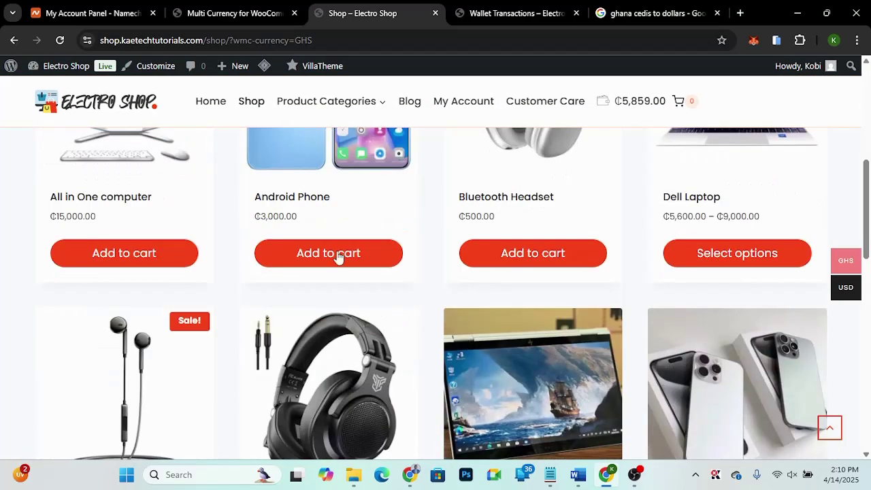
Step: Open the Android Phone product page and change its price to US dollars with the flag currency switcher
click(314, 201)
scroll(636, 319, down, 2)
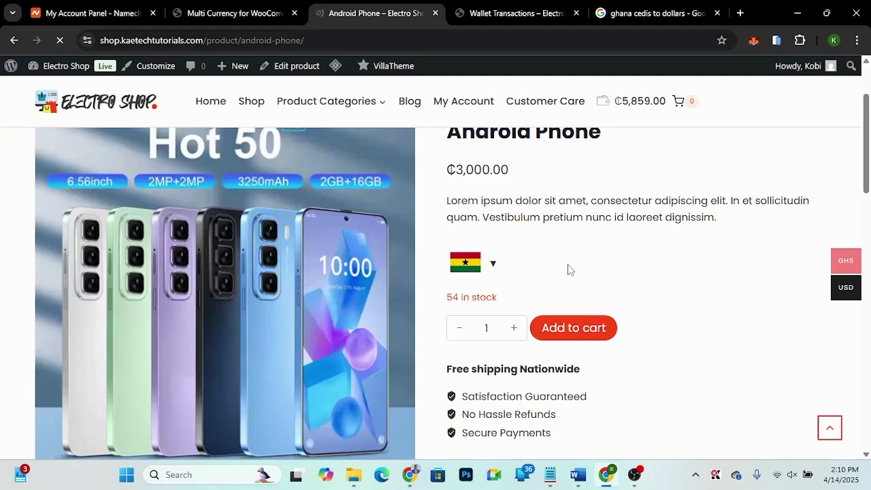
mouse_move(499, 267)
mouse_move(468, 264)
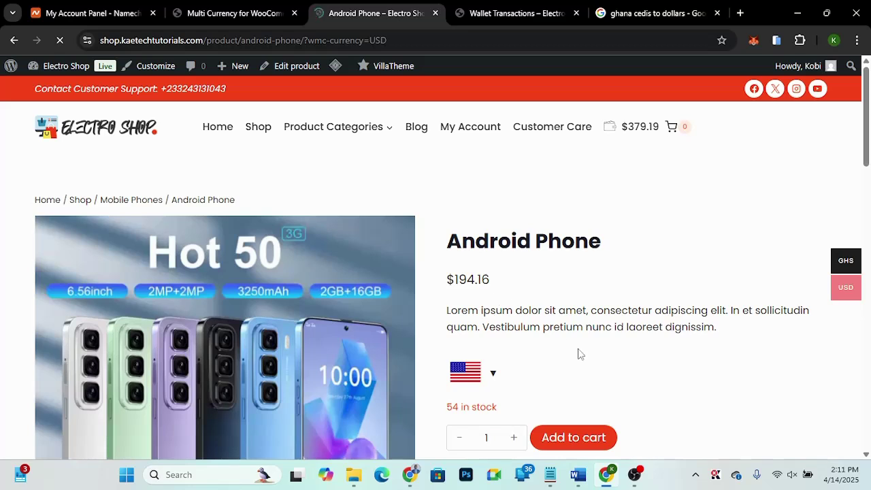
scroll(578, 353, down, 2)
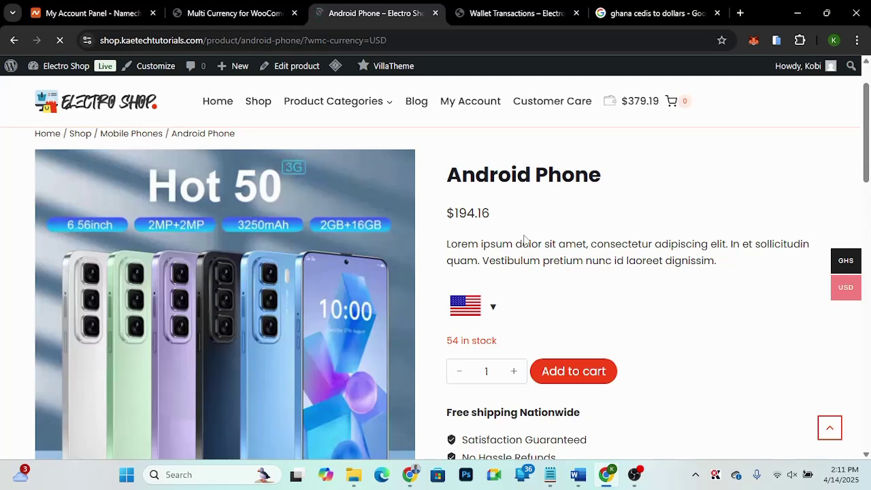
Step: Return to the plugin's General settings and review the Currency Options table for GHS and USD
click(234, 13)
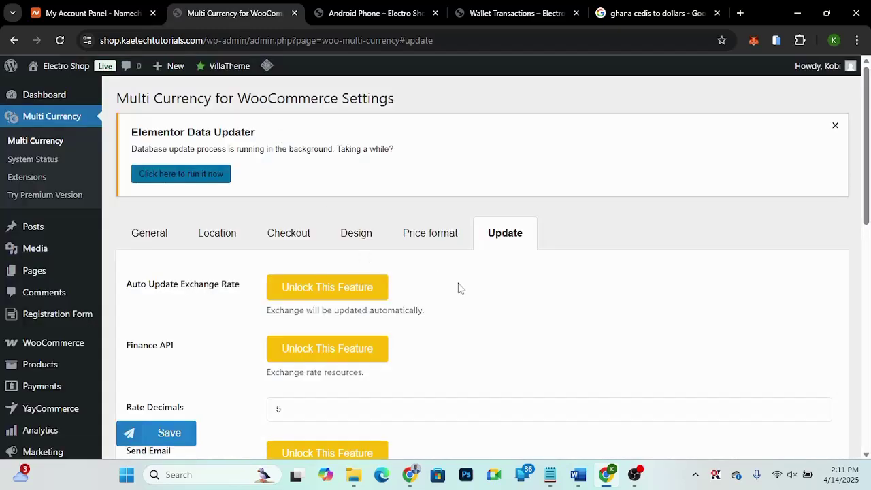
scroll(459, 288, down, 1)
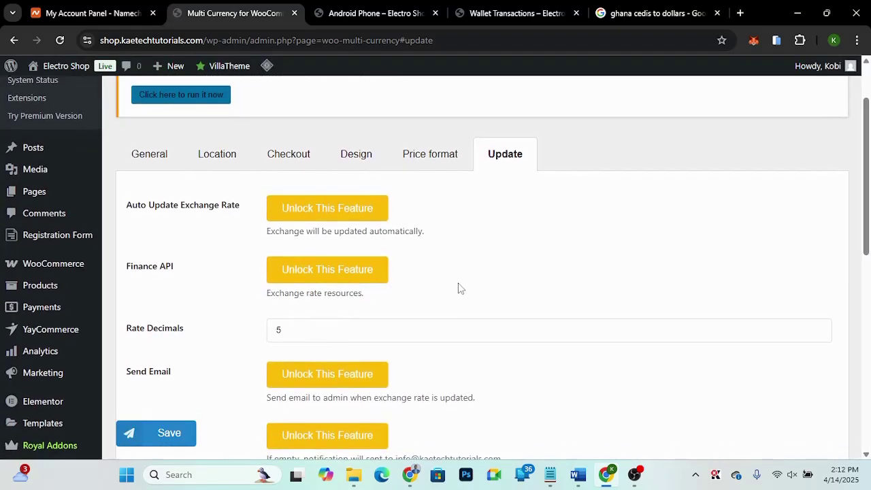
click(160, 155)
scroll(555, 254, up, 2)
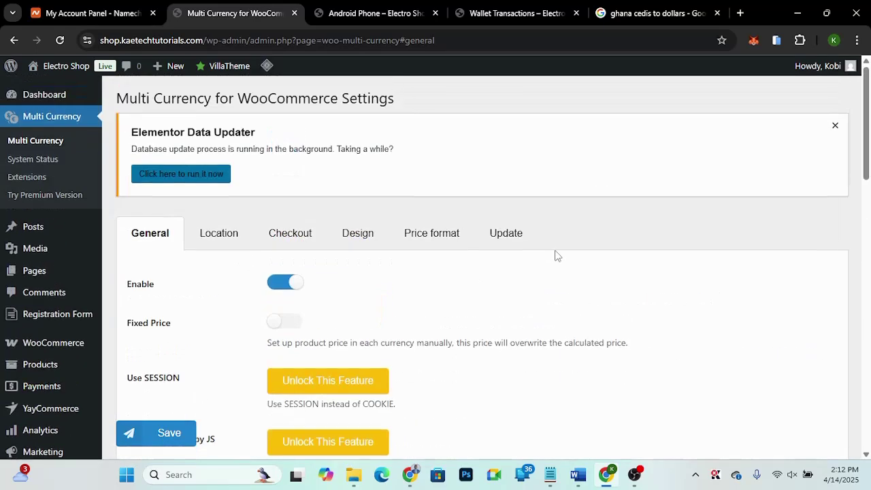
scroll(556, 255, down, 7)
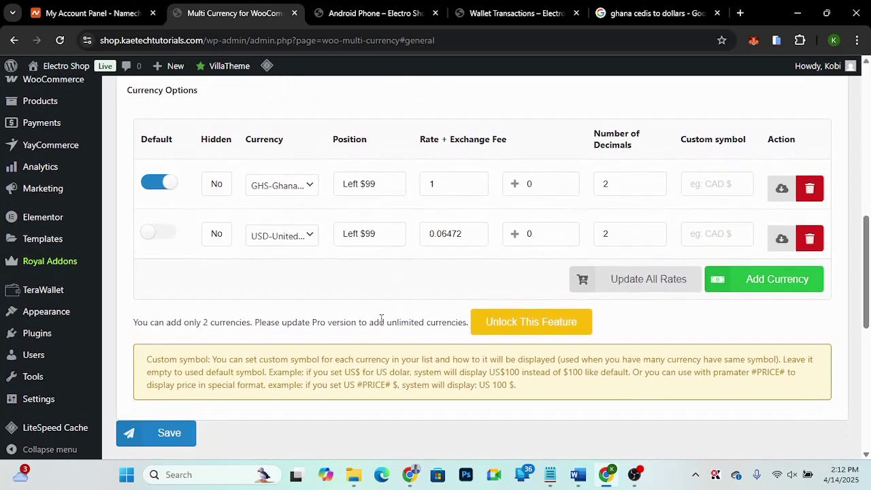
Step: Open the plugin's Location settings and review the Auto Detect, Geo API and Currency by Country options, including the countries assigned to GHS and USD
scroll(413, 279, up, 4)
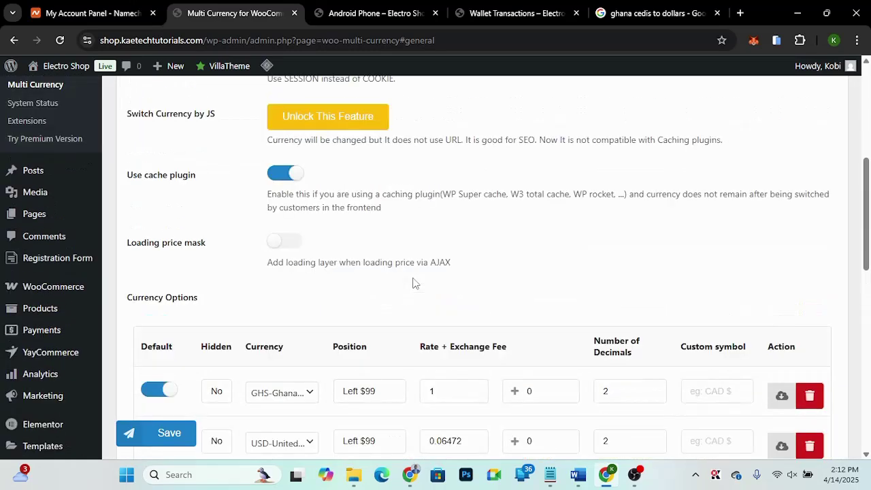
scroll(413, 279, up, 2)
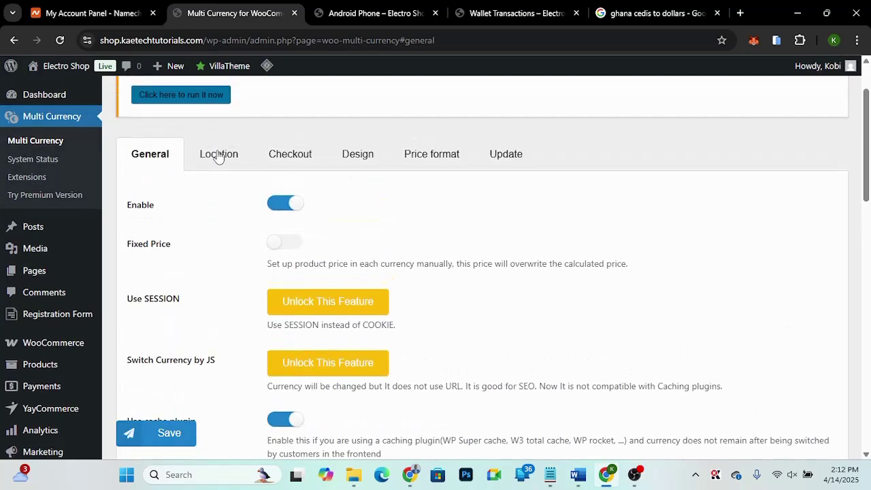
click(218, 155)
scroll(438, 274, down, 2)
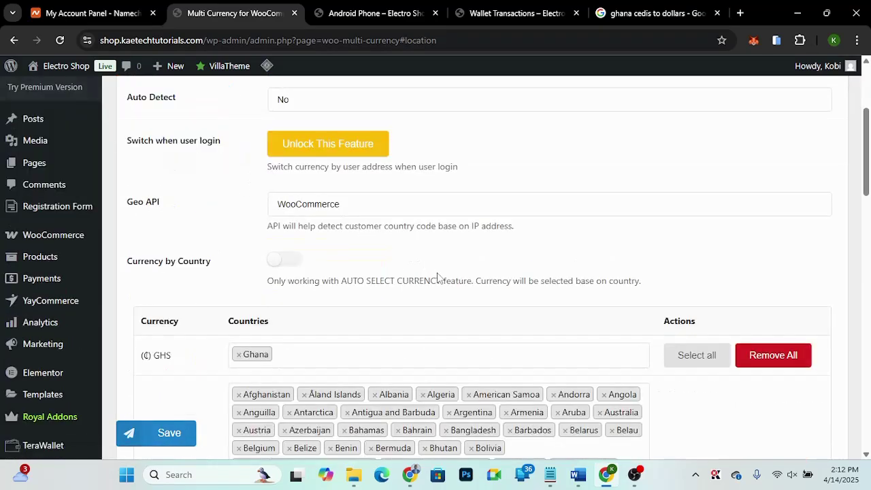
scroll(438, 278, up, 1)
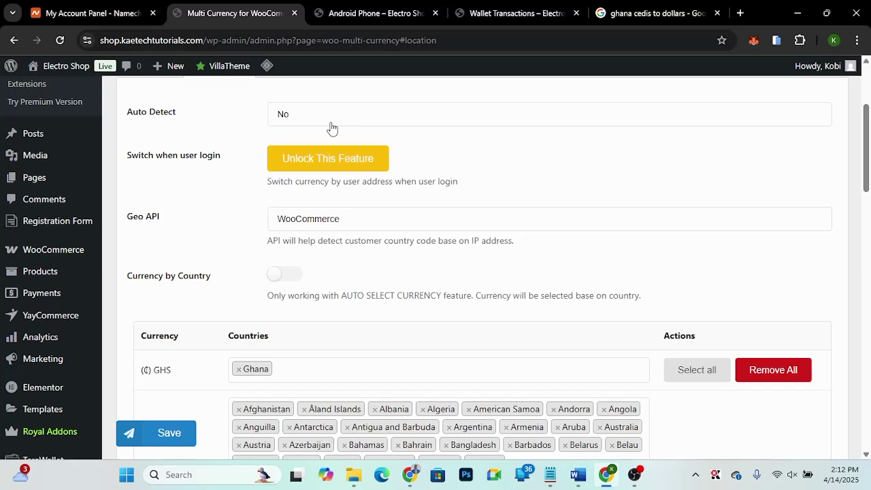
scroll(425, 260, down, 1)
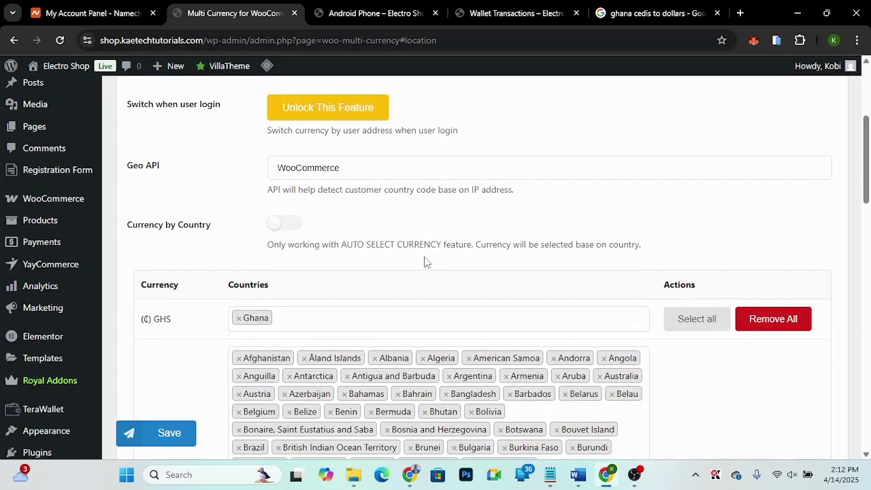
scroll(424, 261, down, 2)
scroll(424, 261, down, 2)
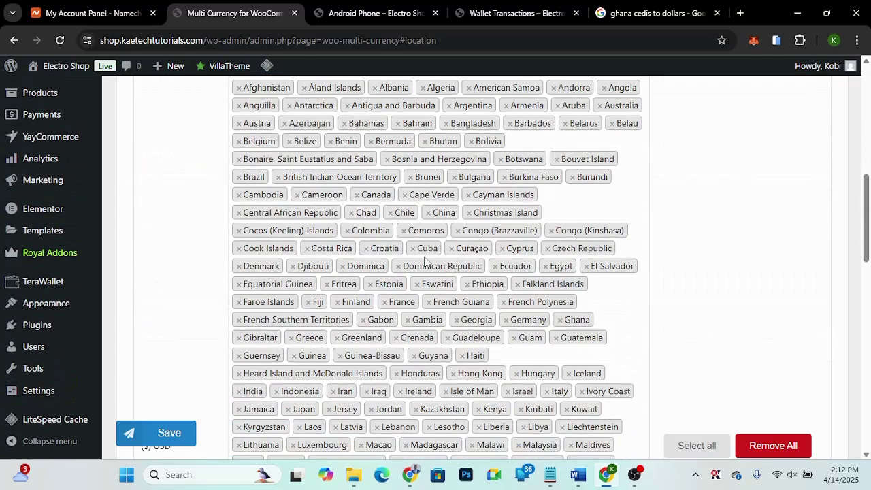
scroll(425, 261, down, 3)
scroll(181, 330, down, 3)
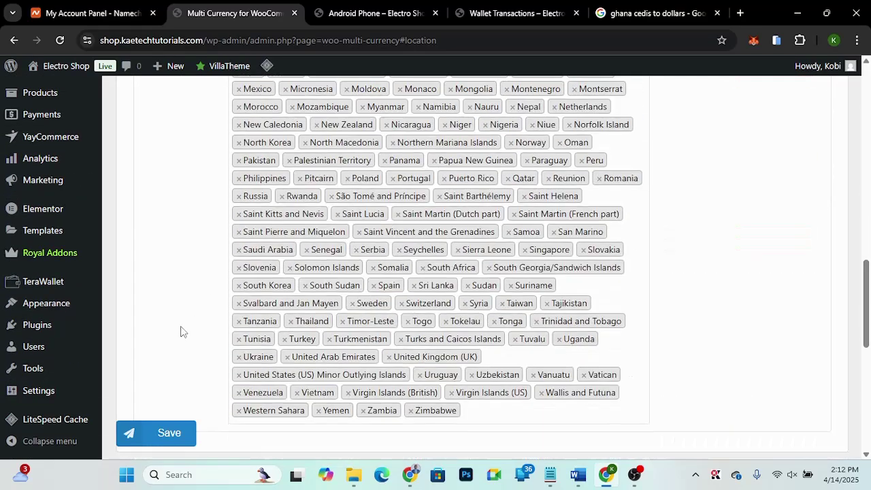
scroll(181, 331, down, 5)
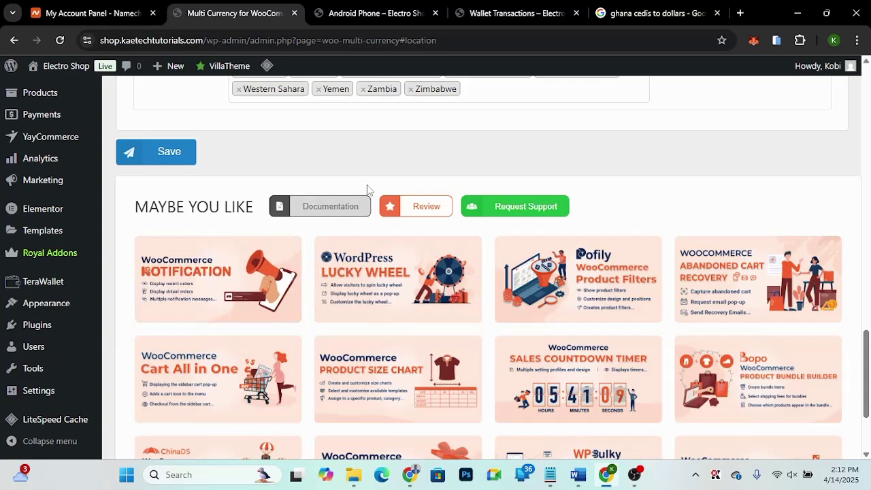
scroll(367, 189, up, 10)
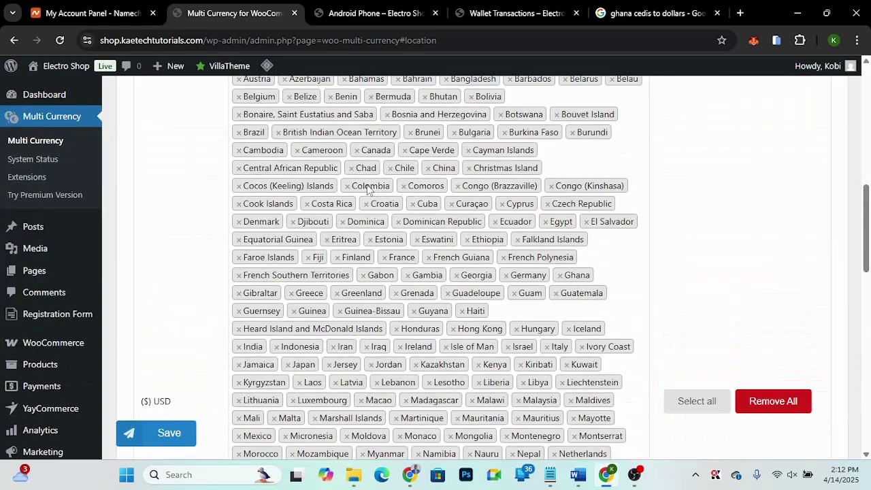
scroll(368, 189, up, 10)
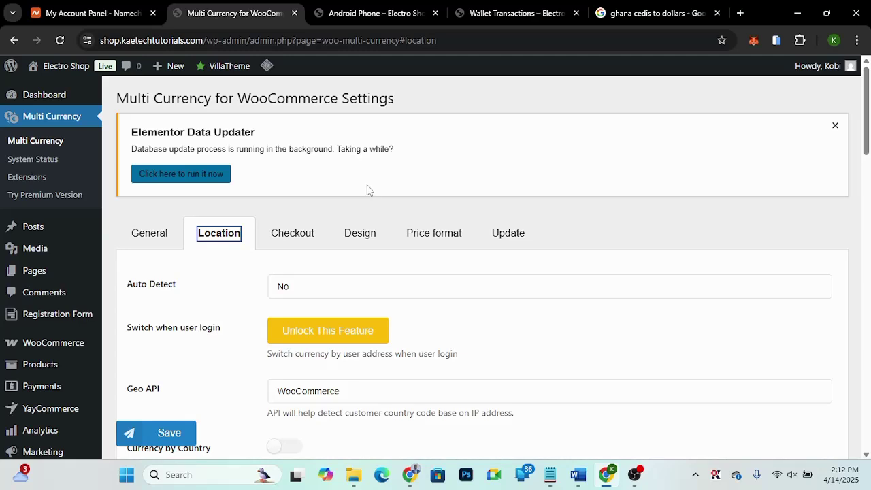
Step: Return to the Android Phone product page on the live store
click(385, 14)
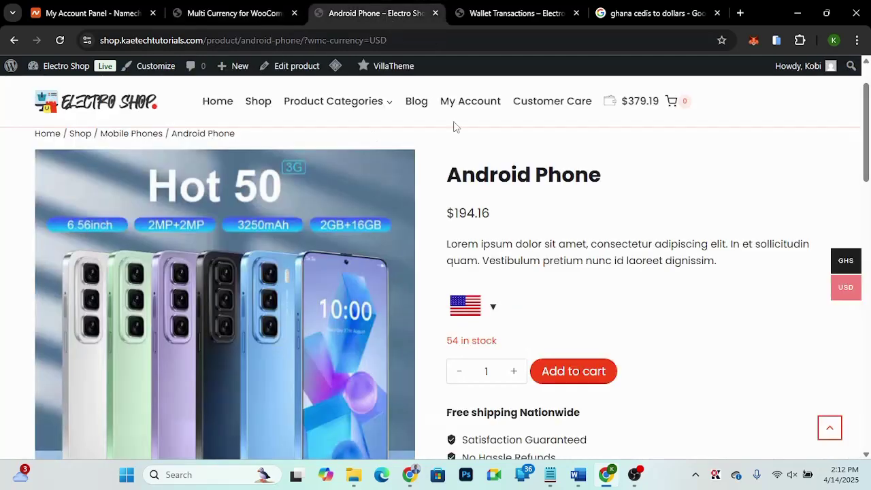